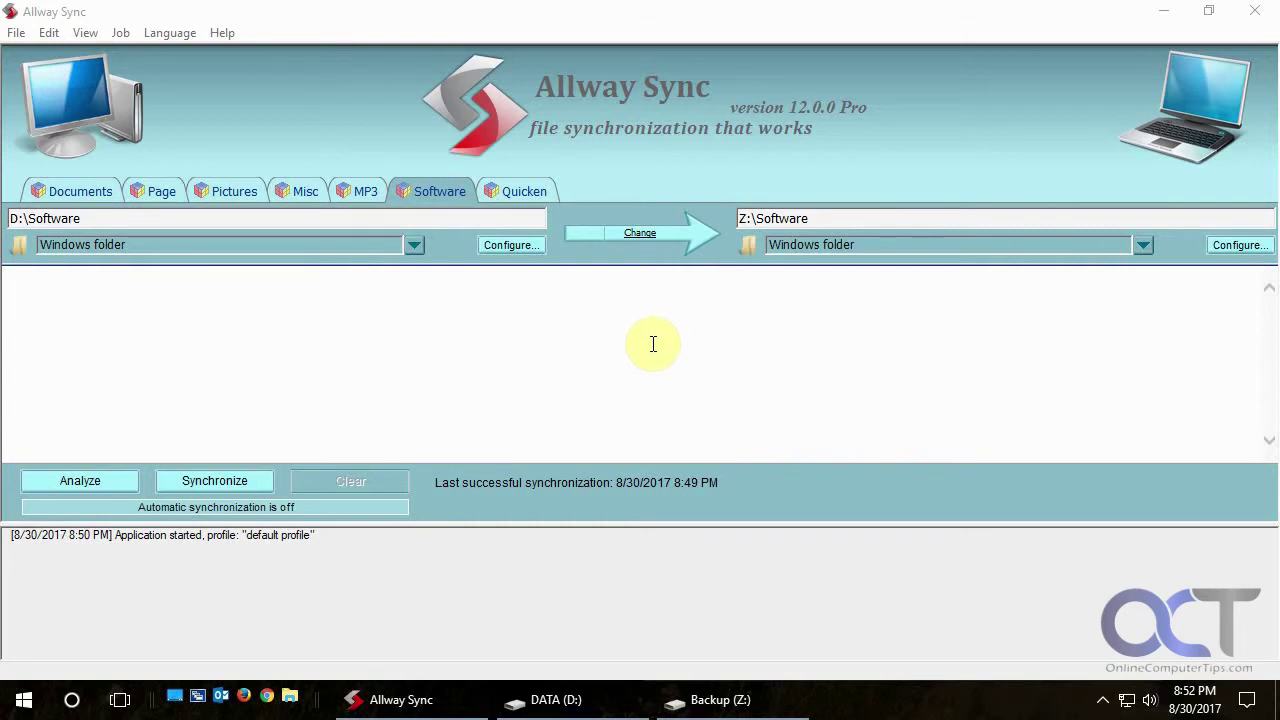
Step: Open the Music folder in both the DATA (D:) and Backup (Z:) Explorer windows, then return to Allway Sync
{"action": "left_click", "coordinate": [580, 702]}
{"action": "left_click", "coordinate": [705, 700]}
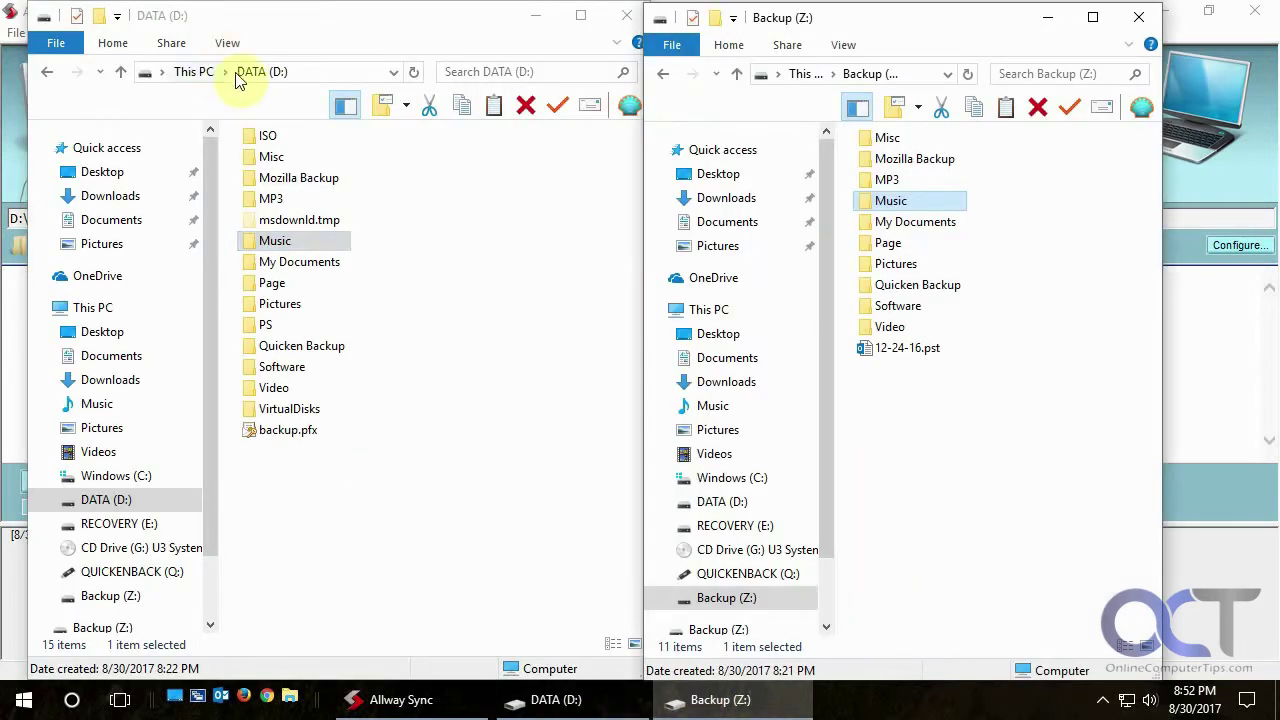
{"action": "double_click", "coordinate": [280, 244]}
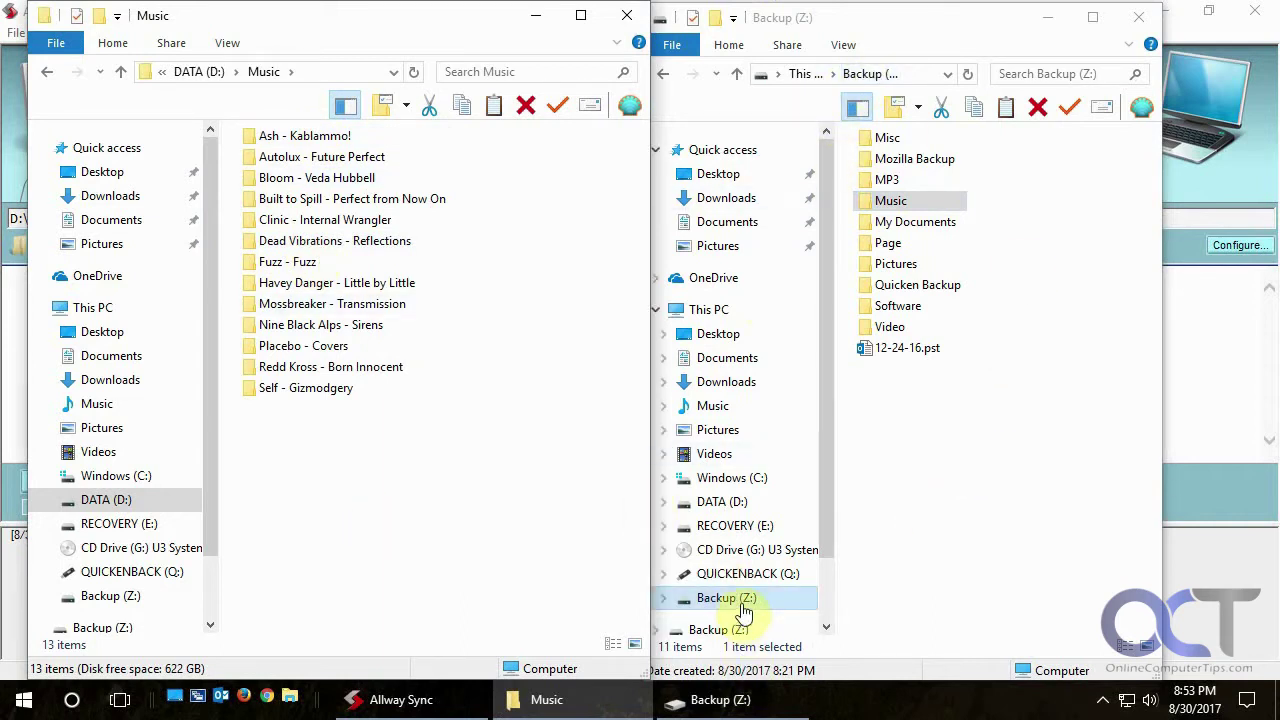
{"action": "double_click", "coordinate": [889, 201]}
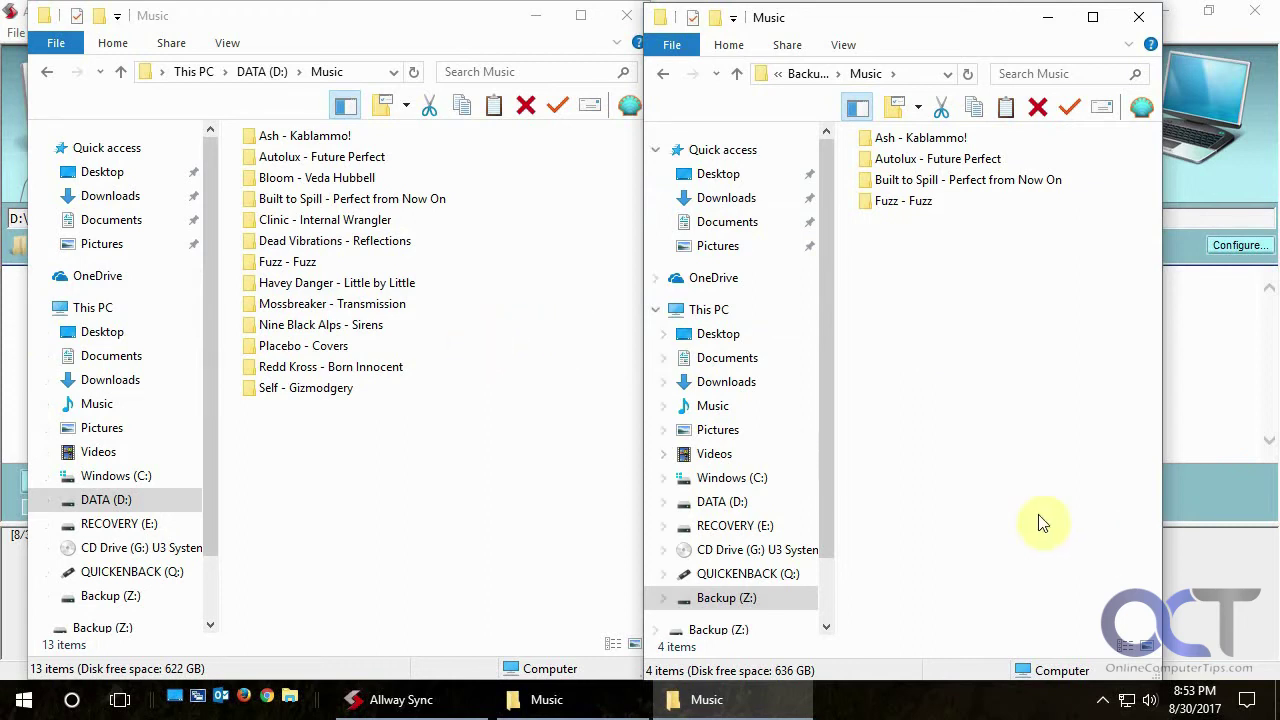
{"action": "left_click", "coordinate": [1216, 401]}
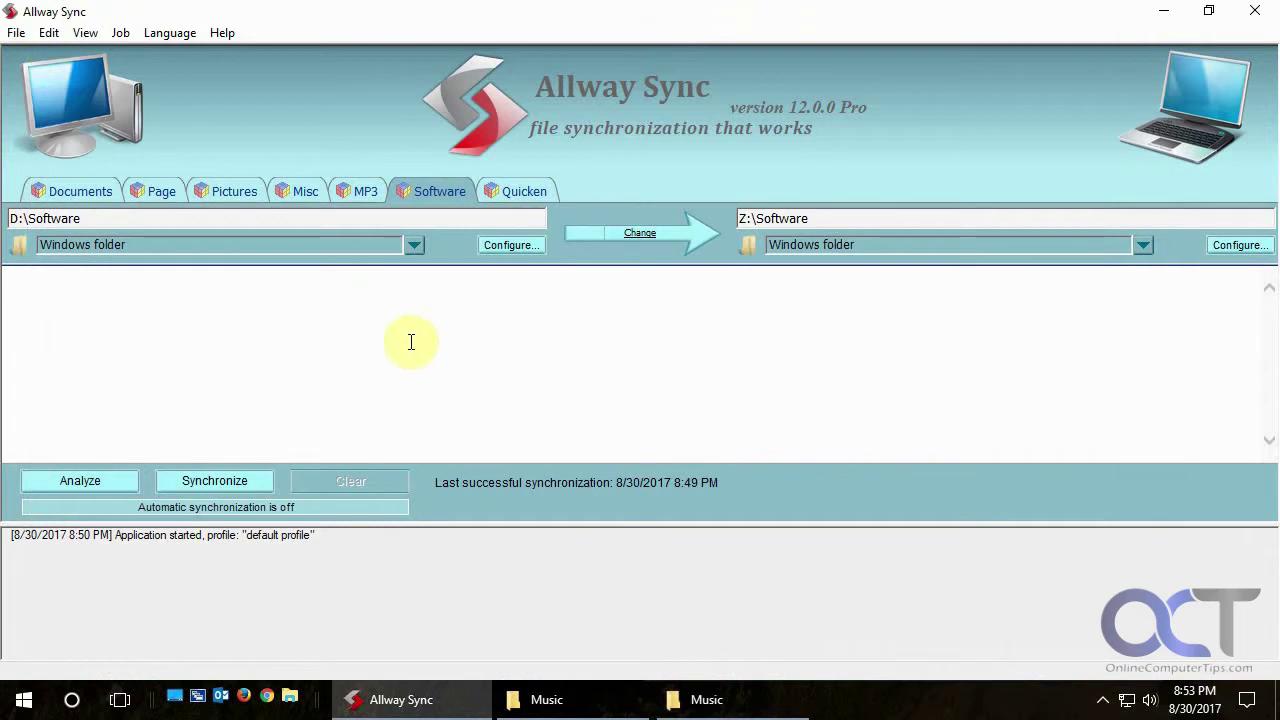
Step: Add a new sync job and rename it from New Job 1 to Music
{"action": "left_click", "coordinate": [120, 33]}
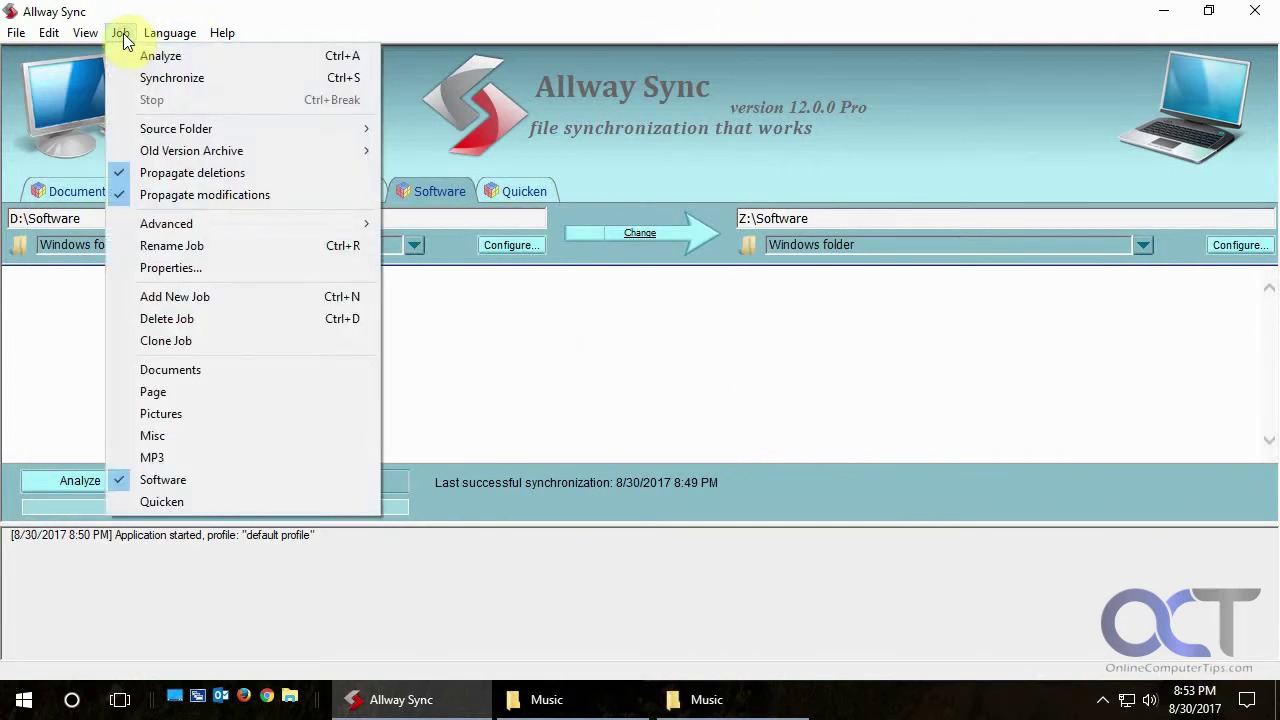
{"action": "left_click", "coordinate": [177, 296]}
{"action": "right_click", "coordinate": [607, 193]}
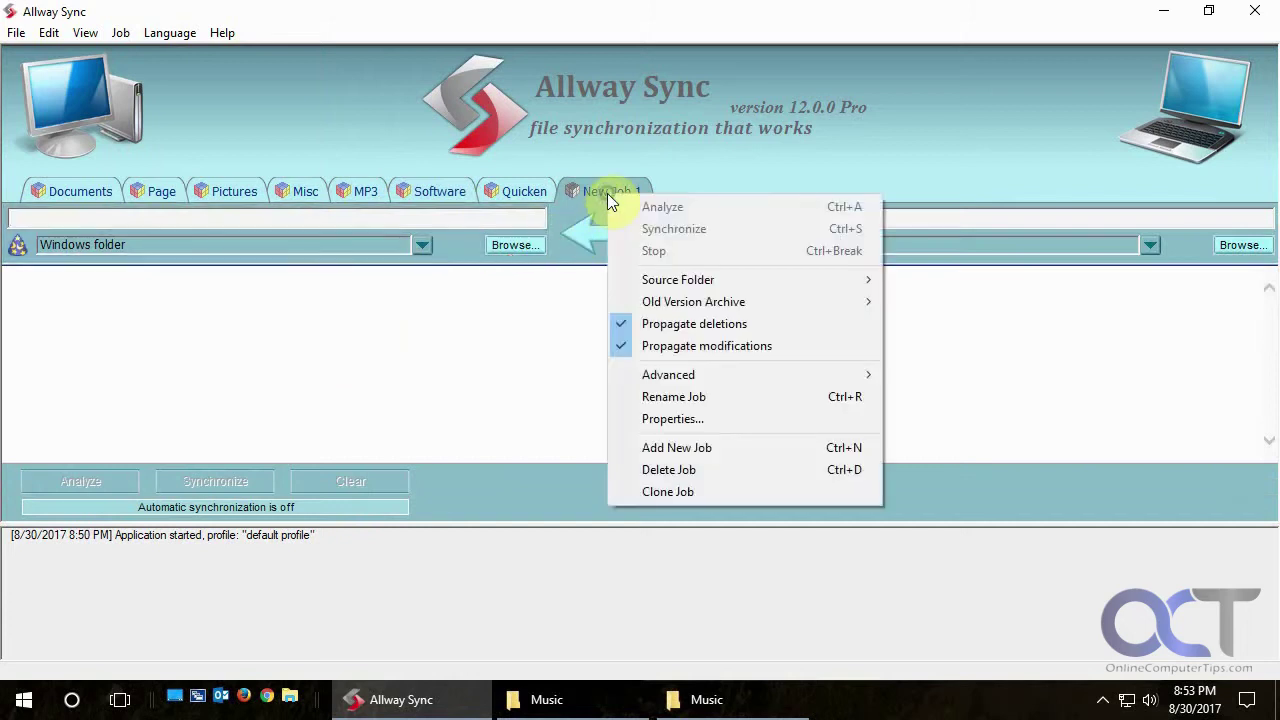
{"action": "left_click", "coordinate": [662, 398]}
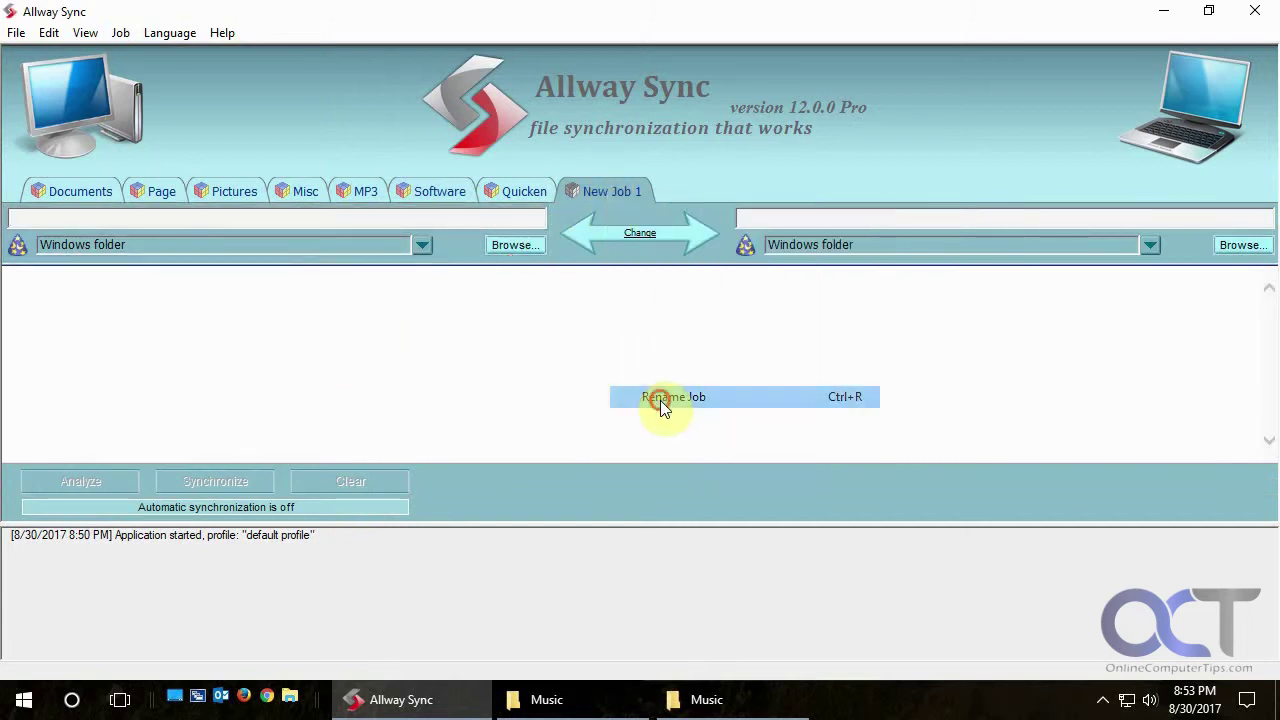
{"action": "type", "text": "Mu"}
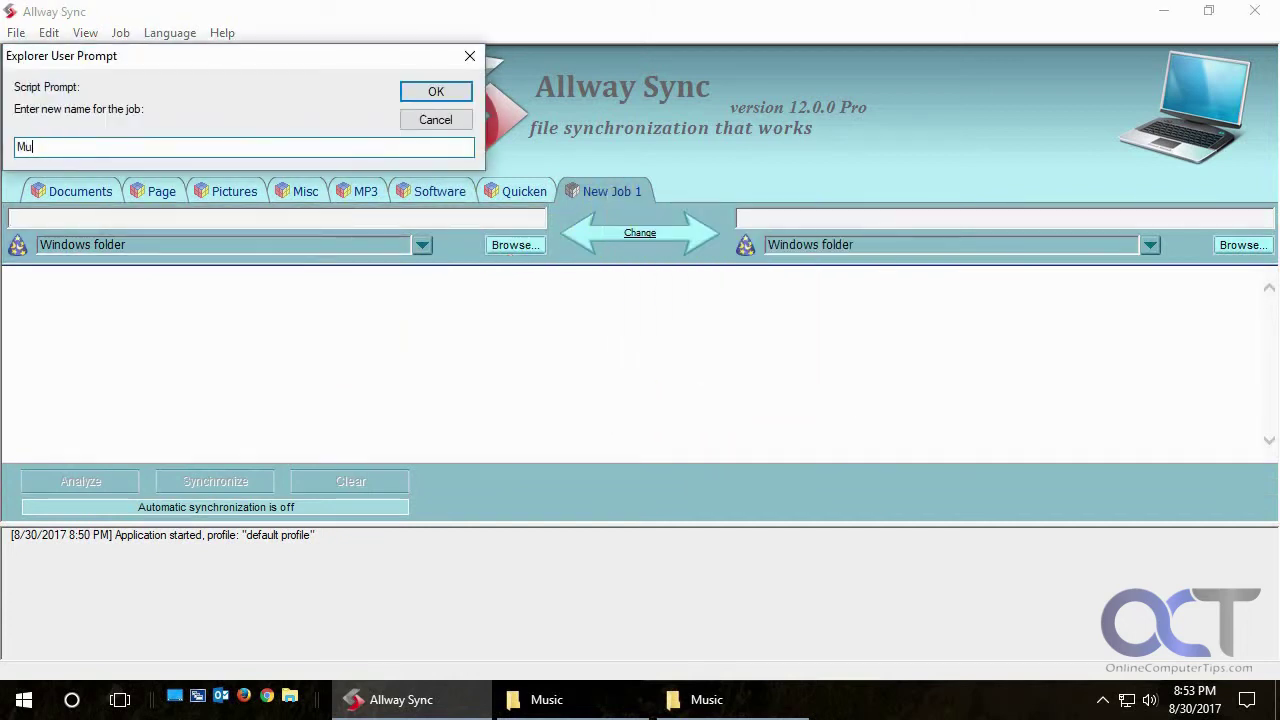
{"action": "type", "text": "sic"}
{"action": "key", "text": "Return"}
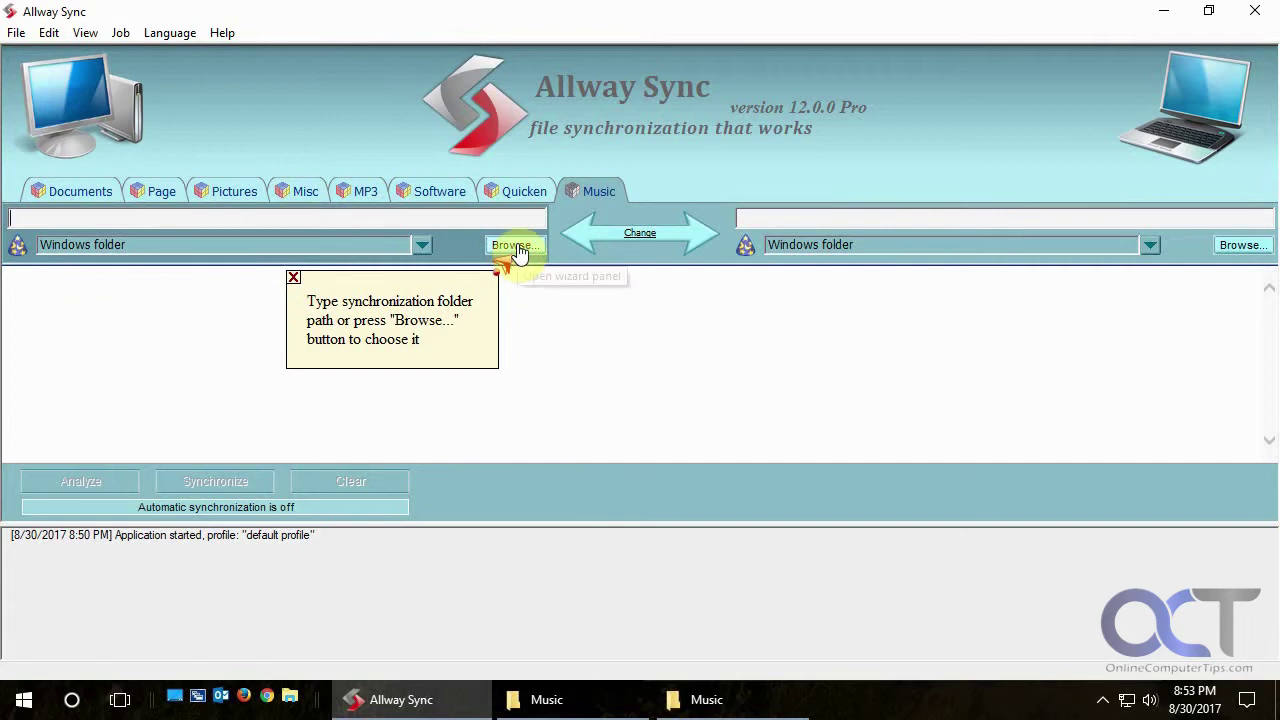
Step: Set the left (source) folder of the Music job to D:\Music
{"action": "left_click", "coordinate": [547, 700]}
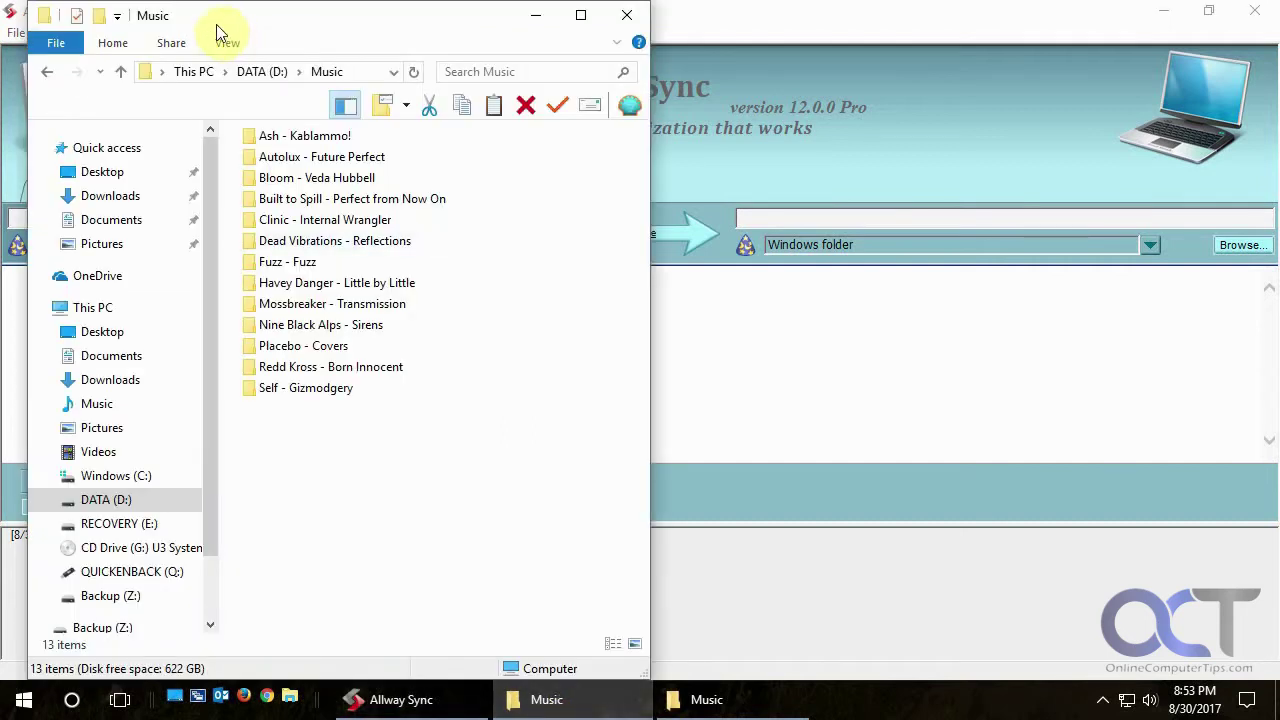
{"action": "left_click", "coordinate": [558, 700]}
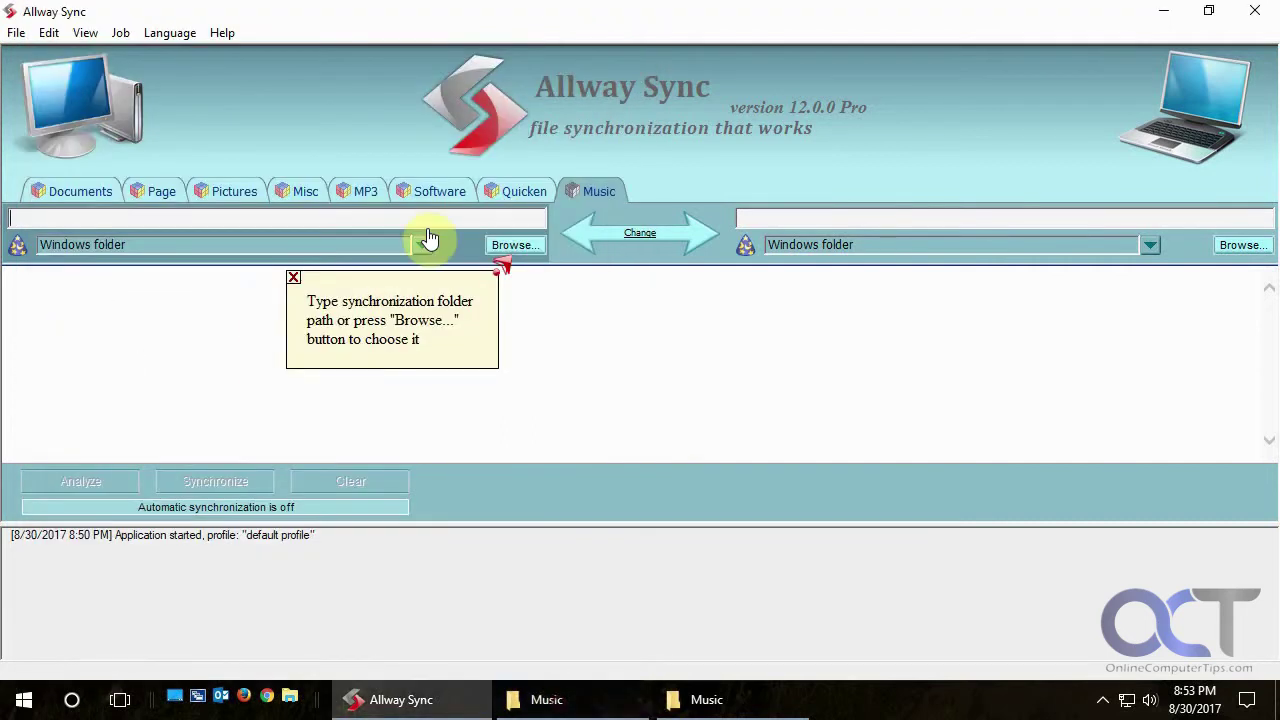
{"action": "left_click", "coordinate": [513, 246]}
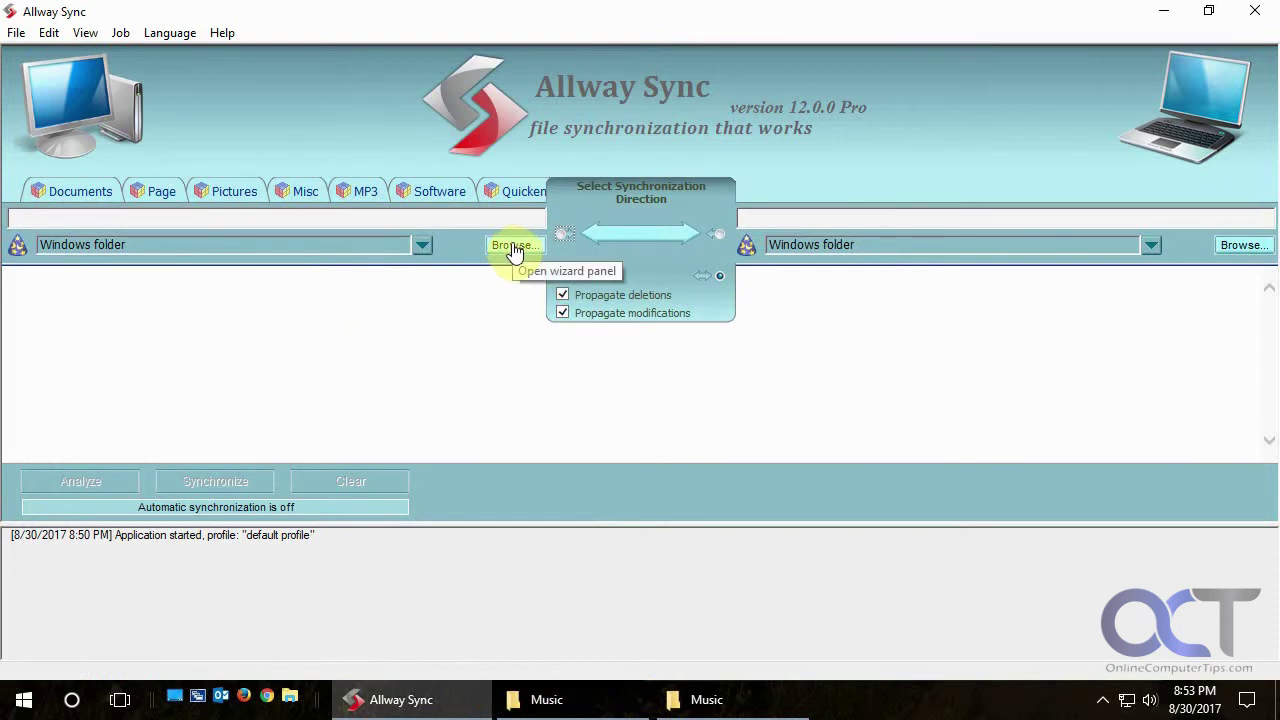
{"action": "left_click", "coordinate": [513, 247]}
{"action": "left_click_drag", "start_coordinate": [812, 294], "coordinate": [808, 429]}
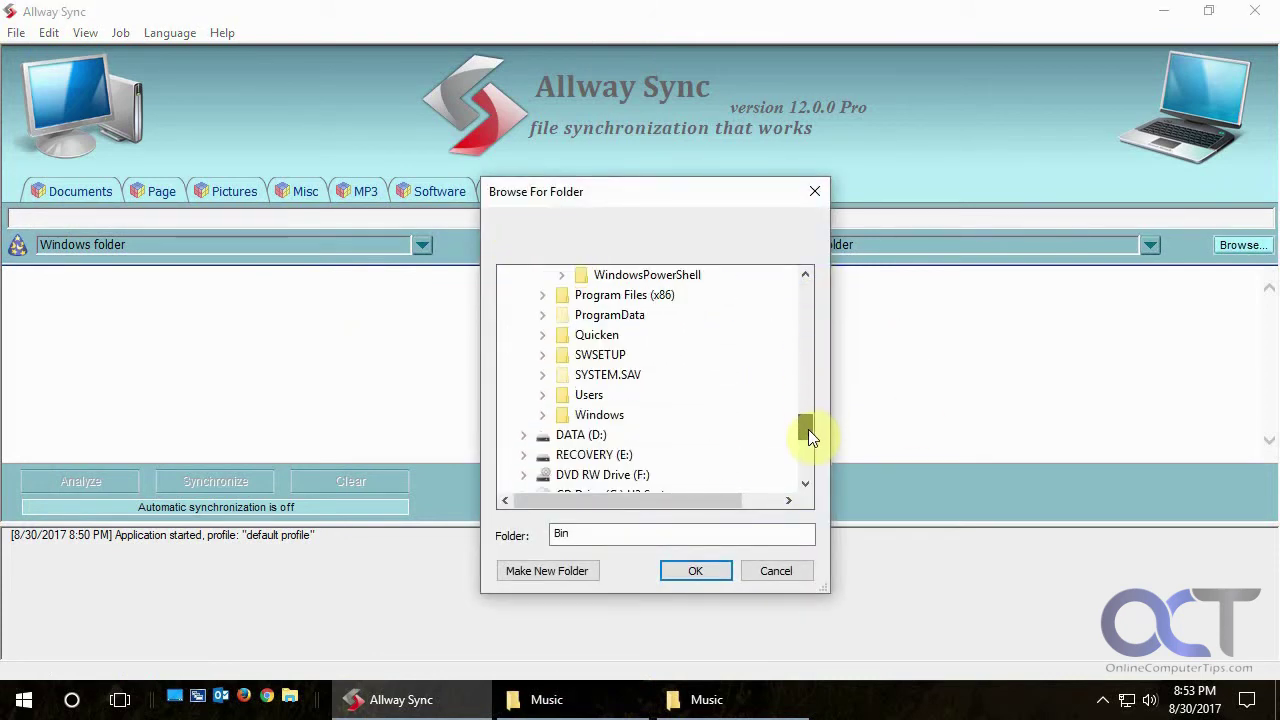
{"action": "left_click", "coordinate": [523, 435]}
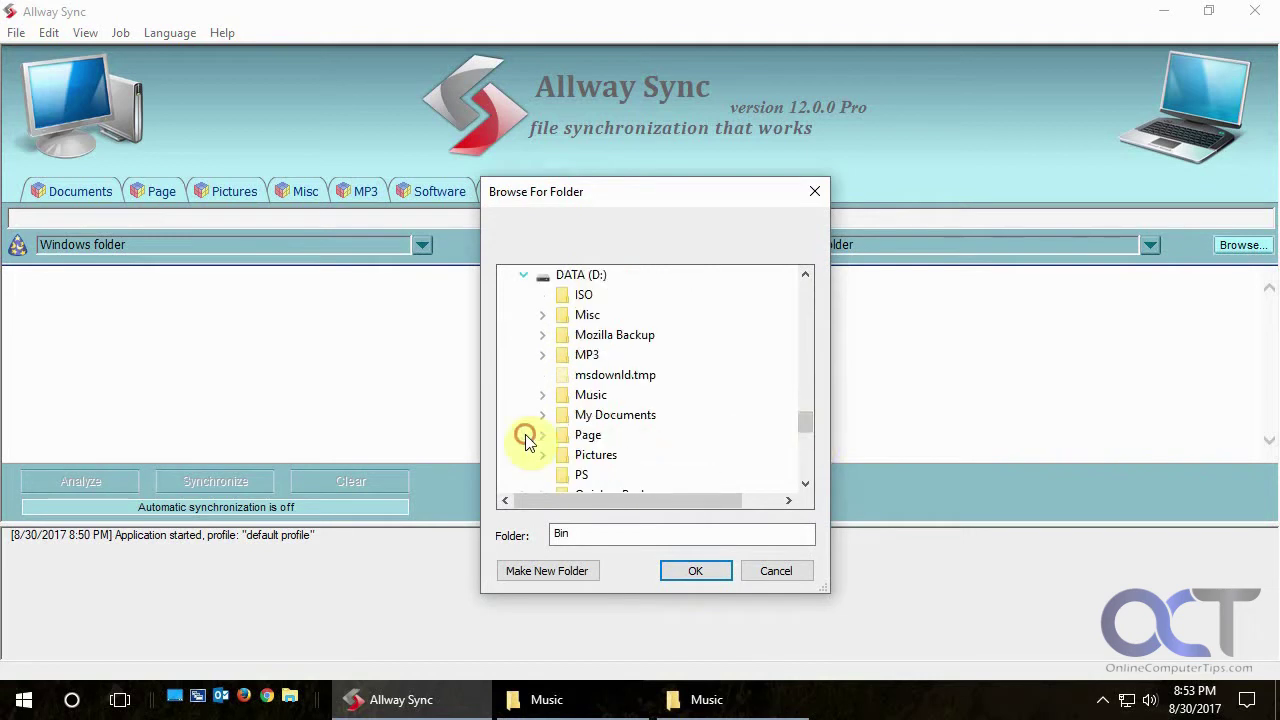
{"action": "left_click", "coordinate": [592, 396]}
{"action": "left_click", "coordinate": [695, 567]}
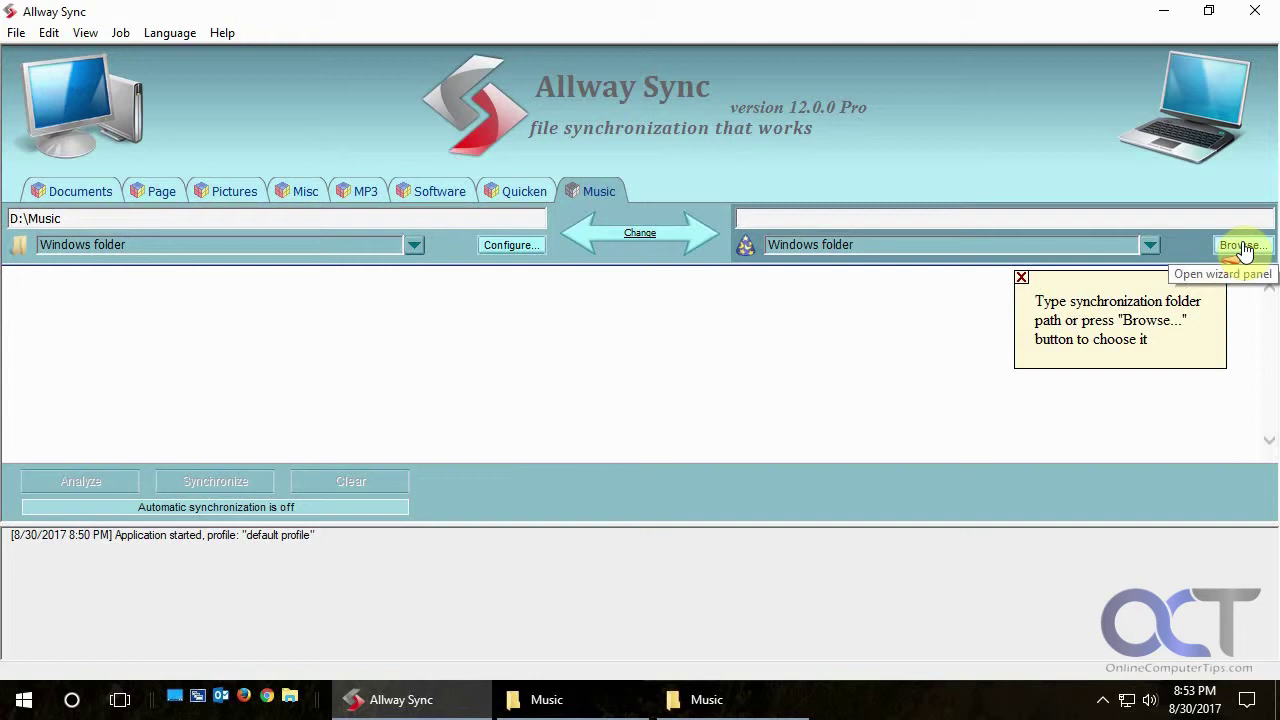
Step: Set the right (destination) folder of the Music job to Z:\Music
{"action": "left_click", "coordinate": [1240, 245]}
{"action": "left_click", "coordinate": [700, 700]}
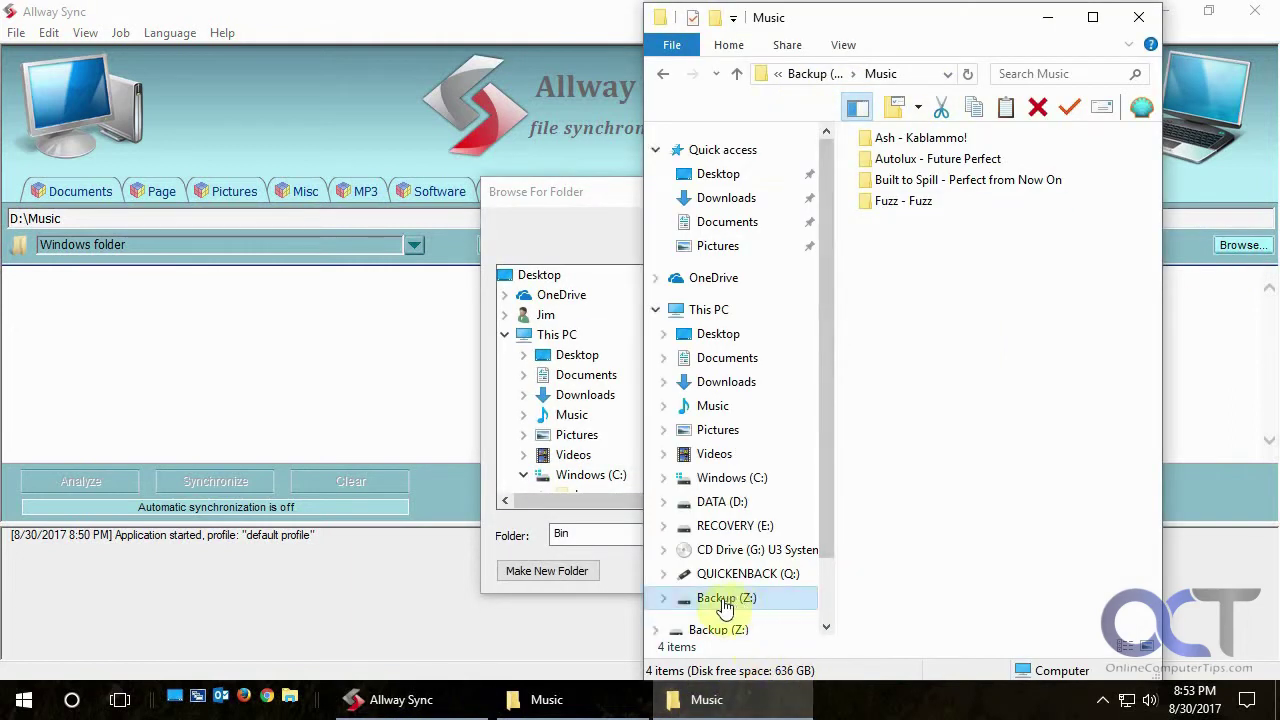
{"action": "left_click", "coordinate": [758, 705]}
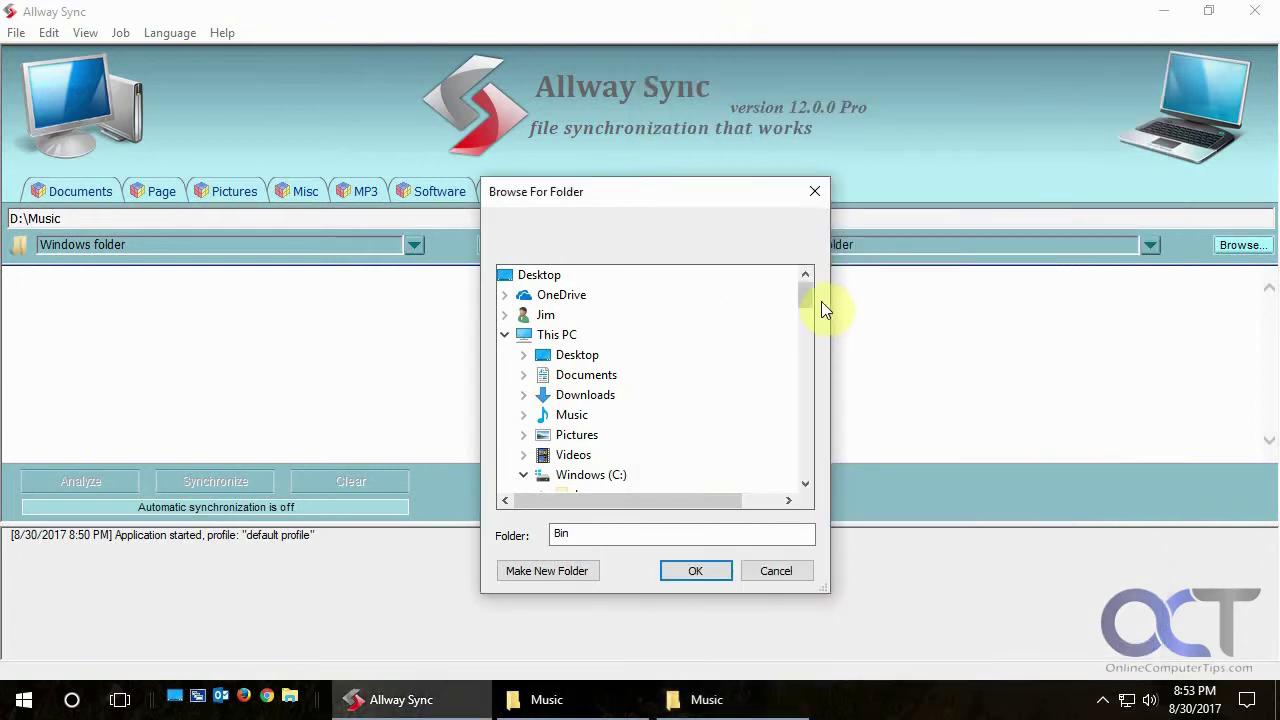
{"action": "left_click_drag", "start_coordinate": [812, 298], "coordinate": [809, 446]}
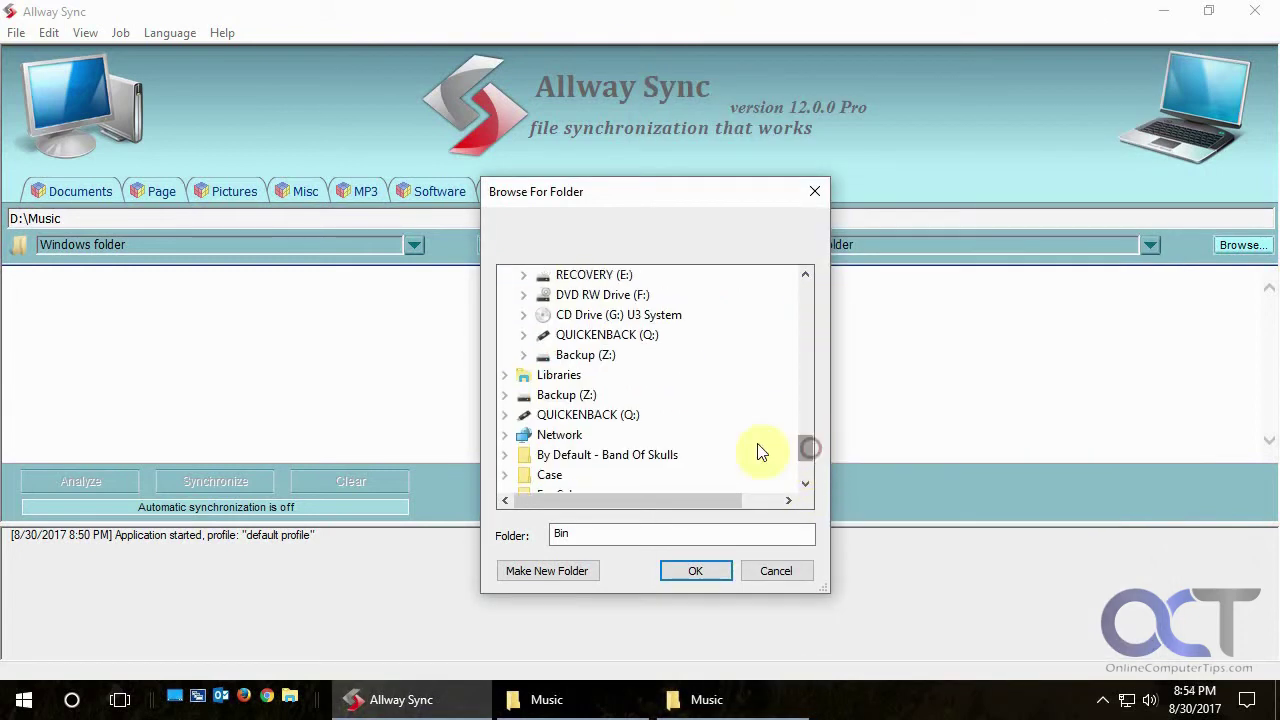
{"action": "double_click", "coordinate": [534, 394]}
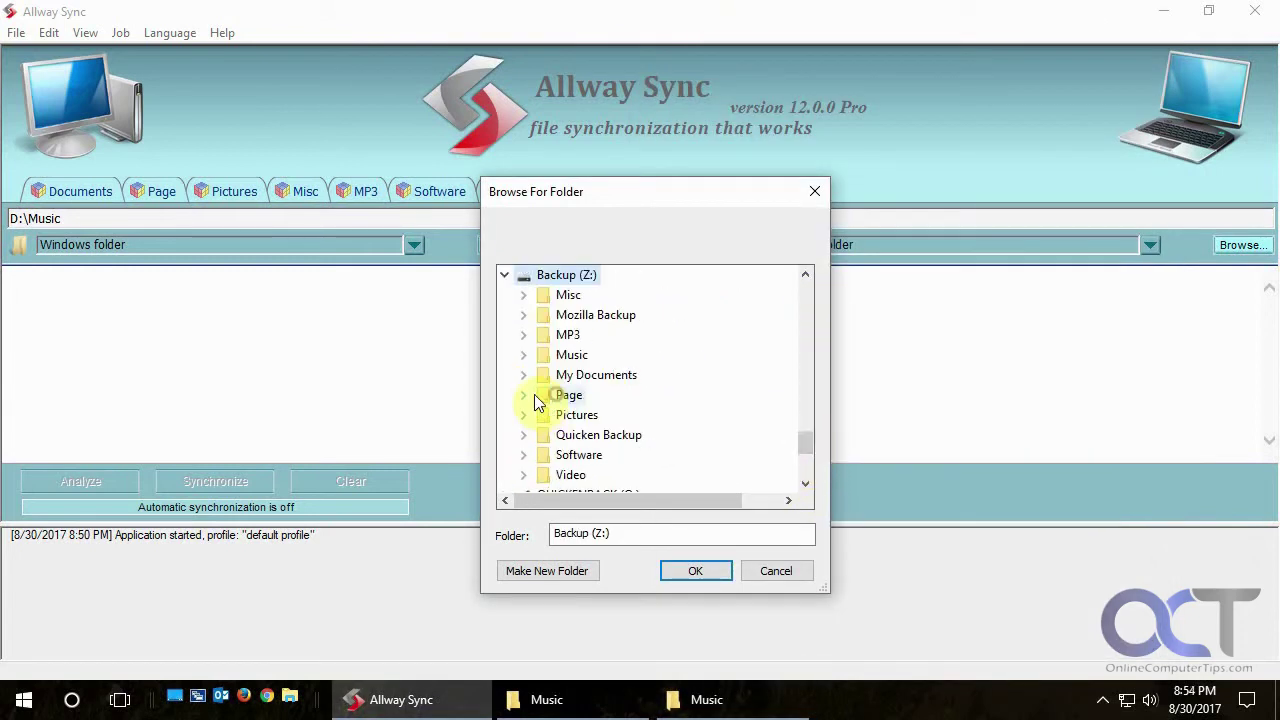
{"action": "double_click", "coordinate": [573, 356]}
{"action": "left_click", "coordinate": [694, 571]}
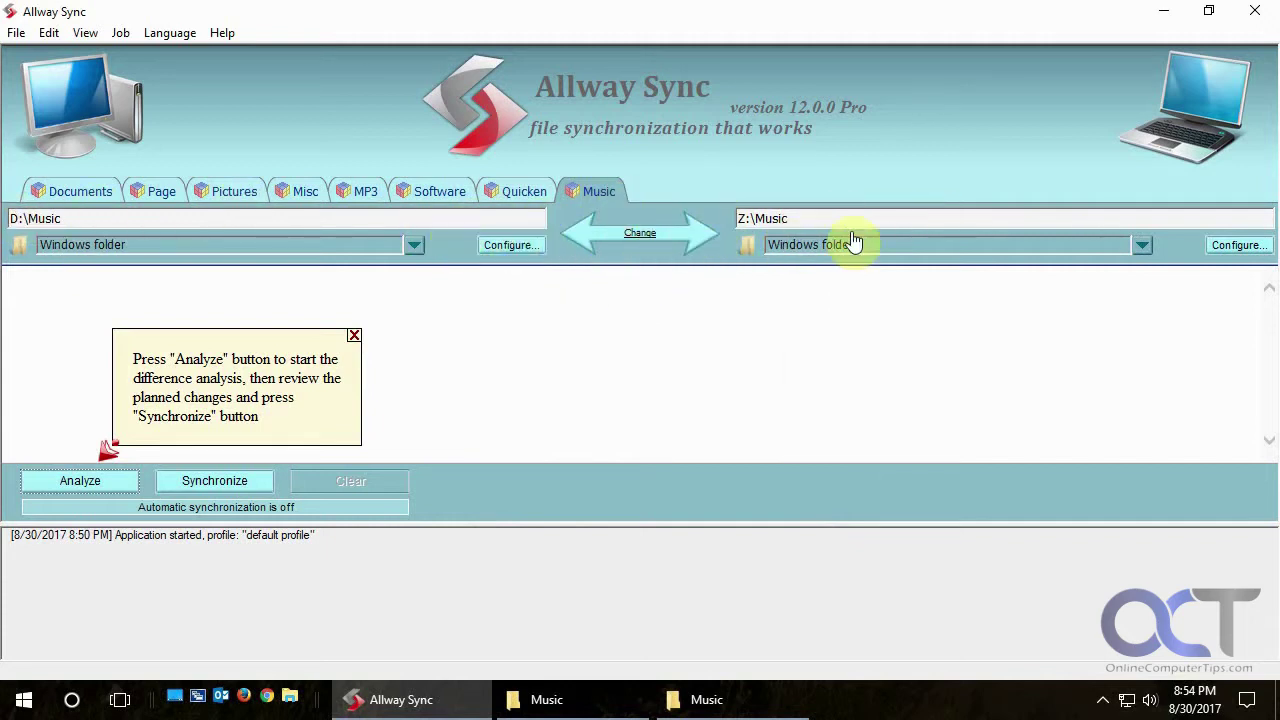
Step: Make the sync one-way left-to-right, review the Propagate options, and analyze D:\Music against Z:\Music
{"action": "left_click", "coordinate": [640, 233]}
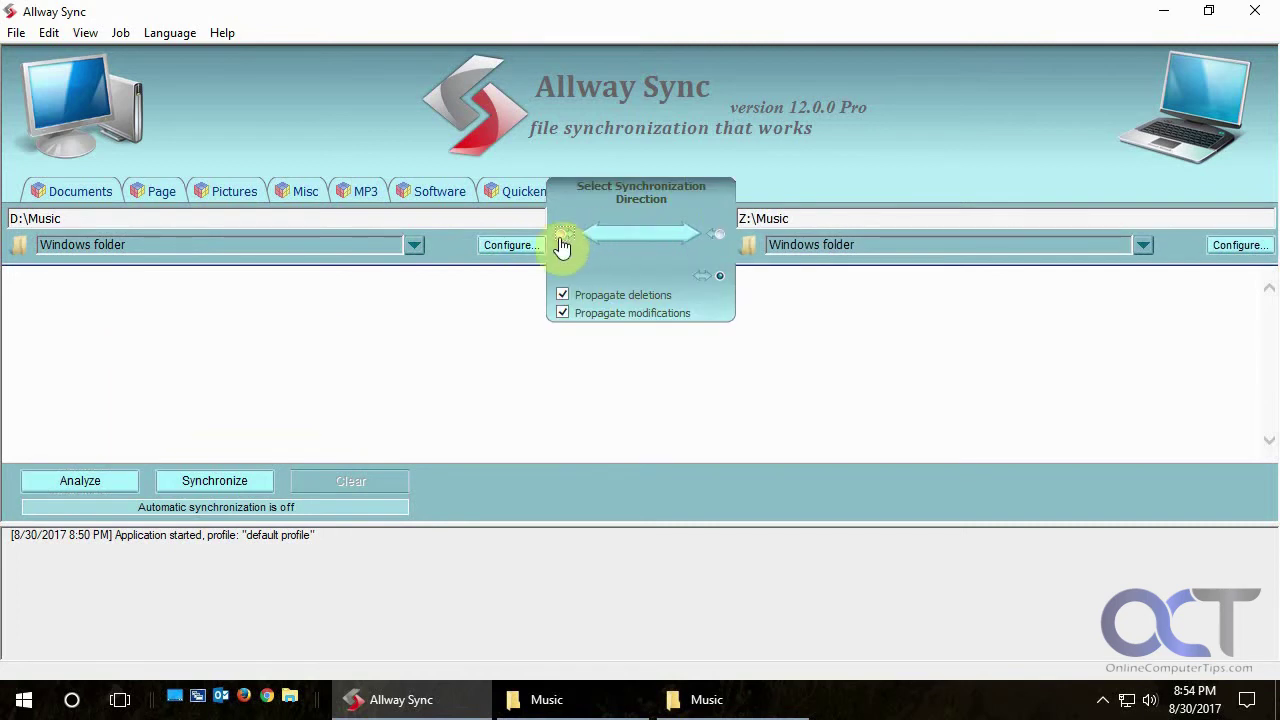
{"action": "left_click", "coordinate": [563, 249]}
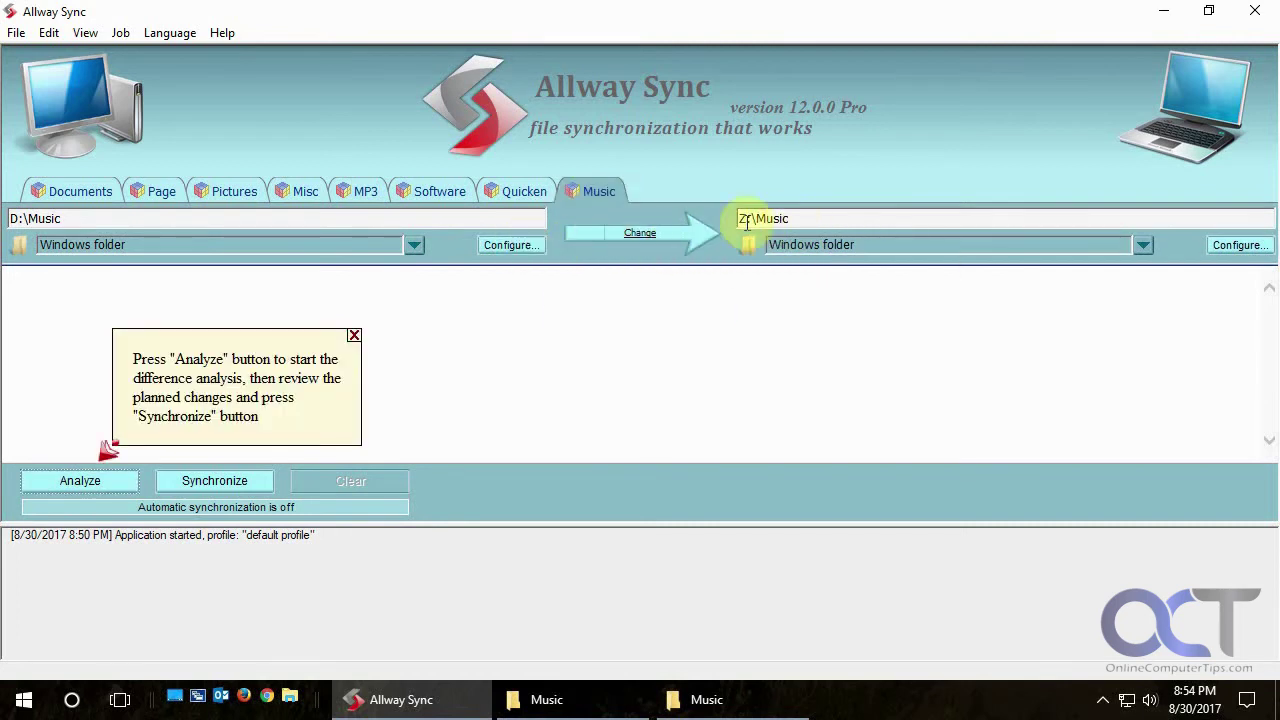
{"action": "left_click", "coordinate": [639, 235]}
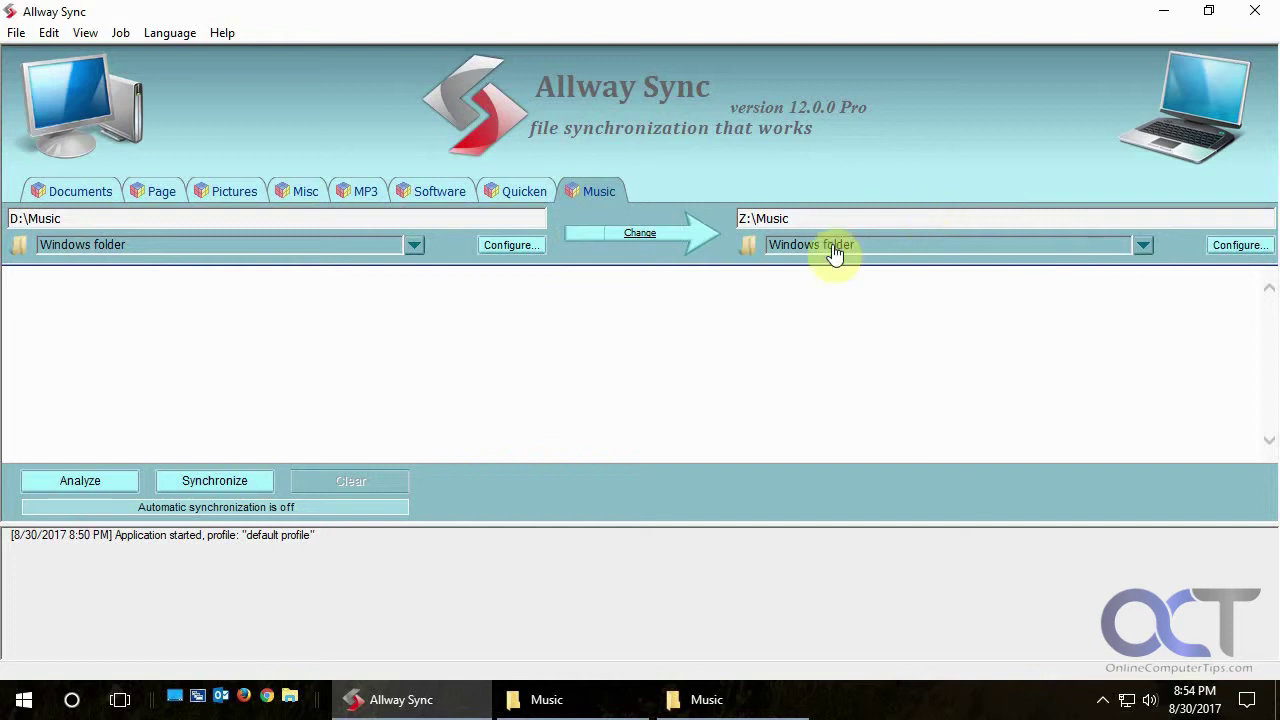
{"action": "left_click", "coordinate": [630, 234]}
{"action": "left_click", "coordinate": [640, 236]}
{"action": "left_click", "coordinate": [561, 296]}
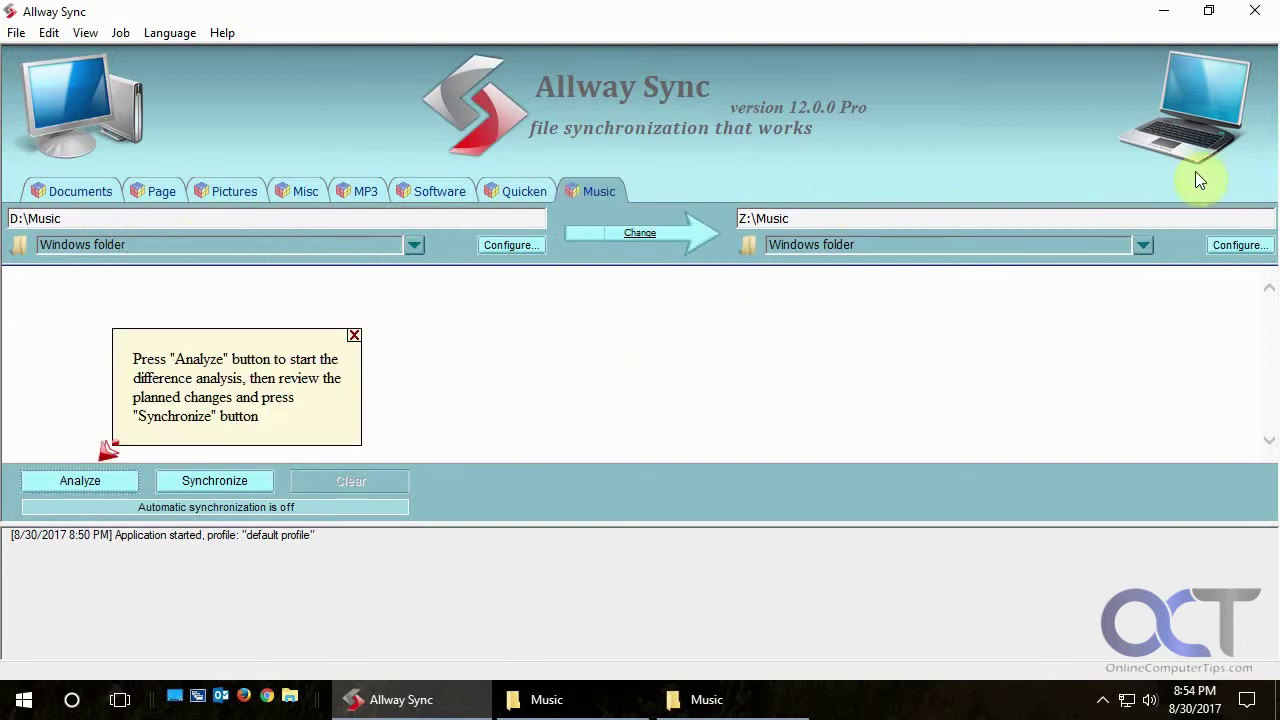
{"action": "left_click", "coordinate": [638, 240]}
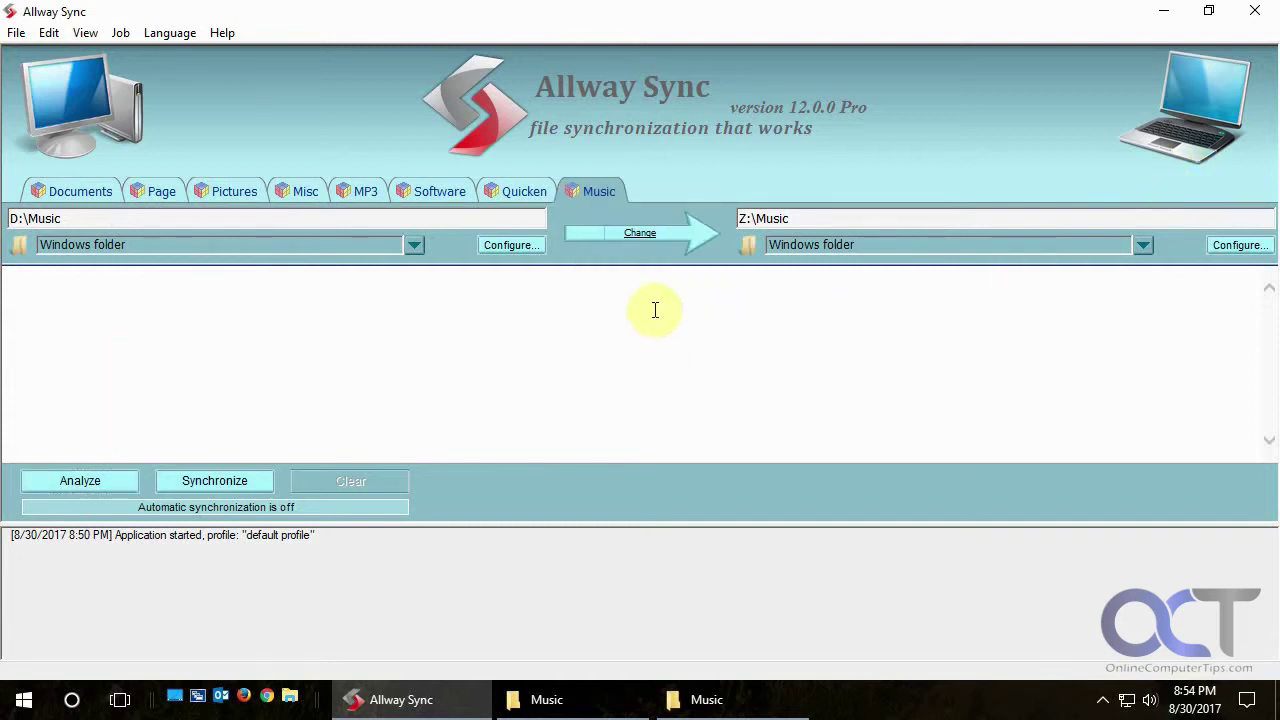
{"action": "left_click", "coordinate": [639, 238]}
{"action": "left_click", "coordinate": [99, 483]}
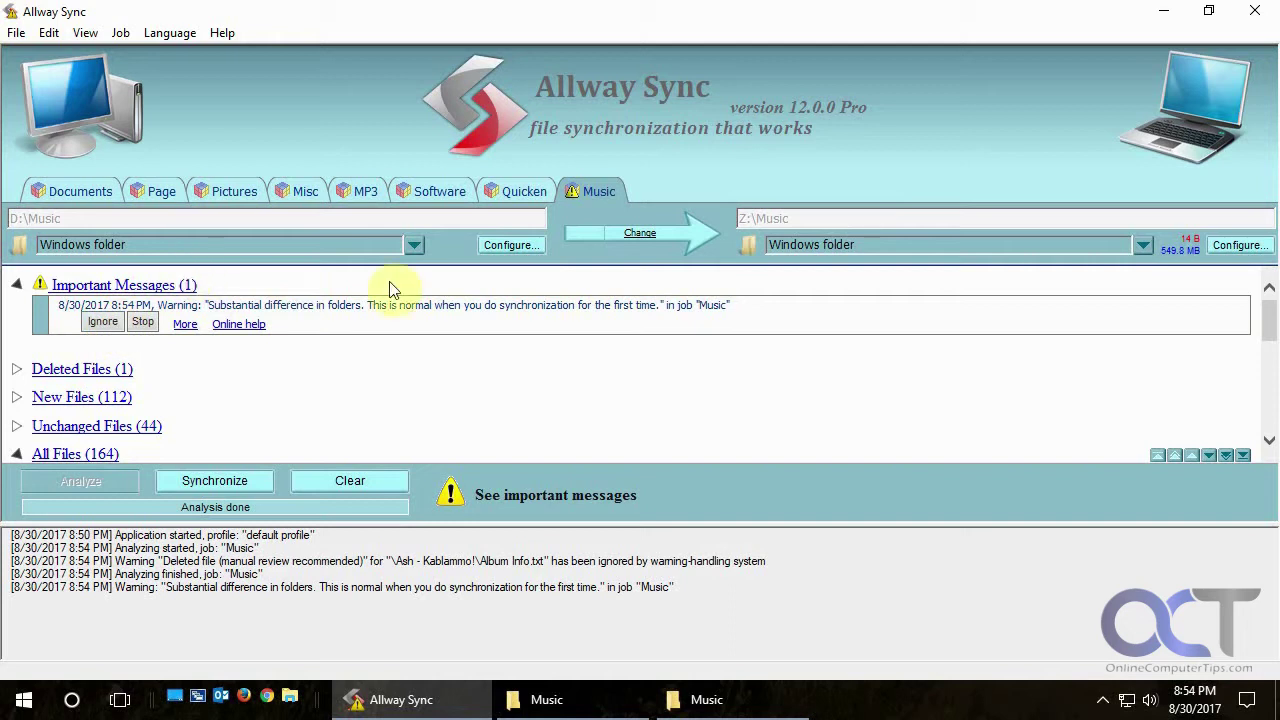
Step: Dismiss the first-sync warning and expand Unchanged Files (44), New Files (112) and Deleted Files (1)
{"action": "left_click", "coordinate": [102, 322]}
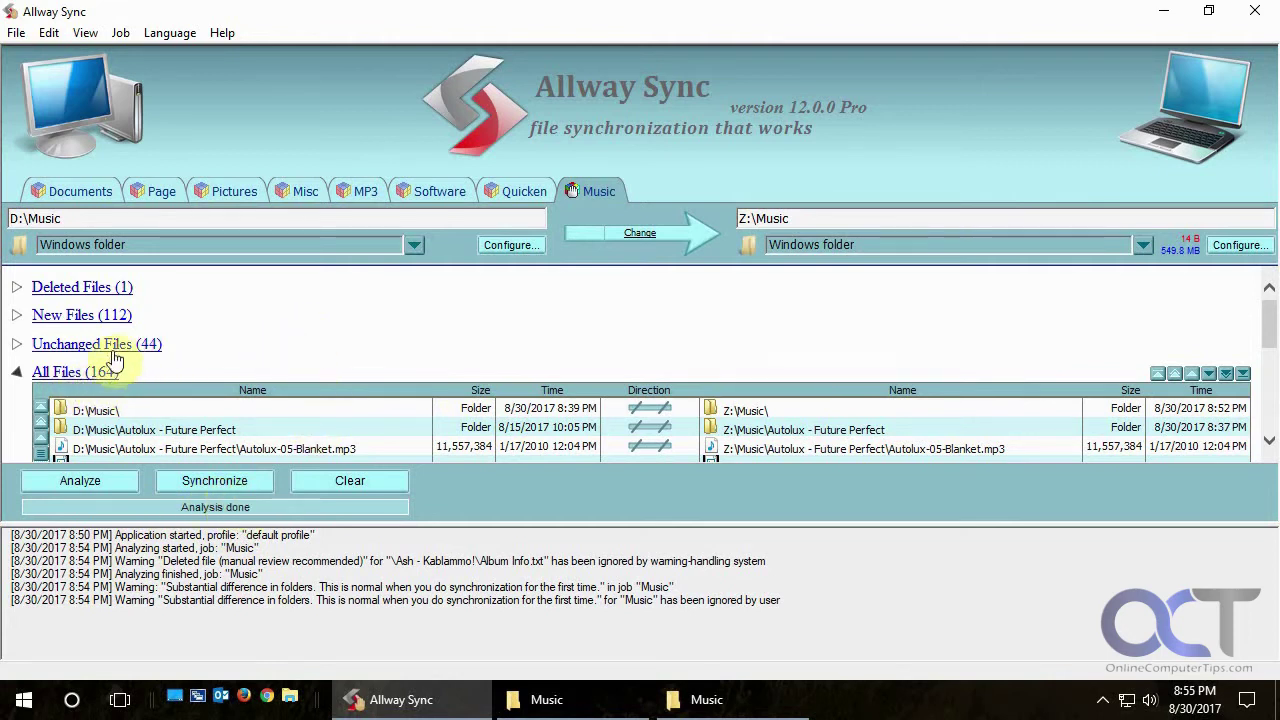
{"action": "left_click", "coordinate": [54, 348]}
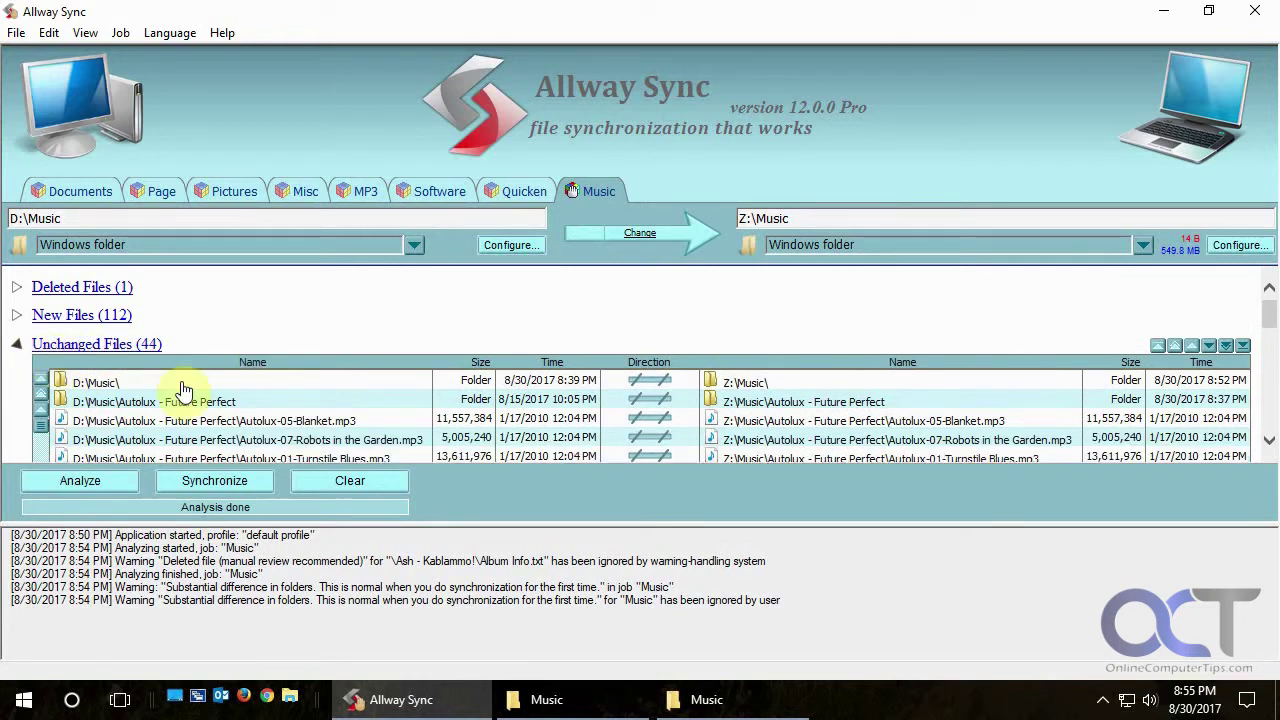
{"action": "scroll", "coordinate": [245, 423], "scroll_direction": "down", "scroll_amount": 2}
{"action": "scroll", "coordinate": [257, 430], "scroll_direction": "up", "scroll_amount": 1}
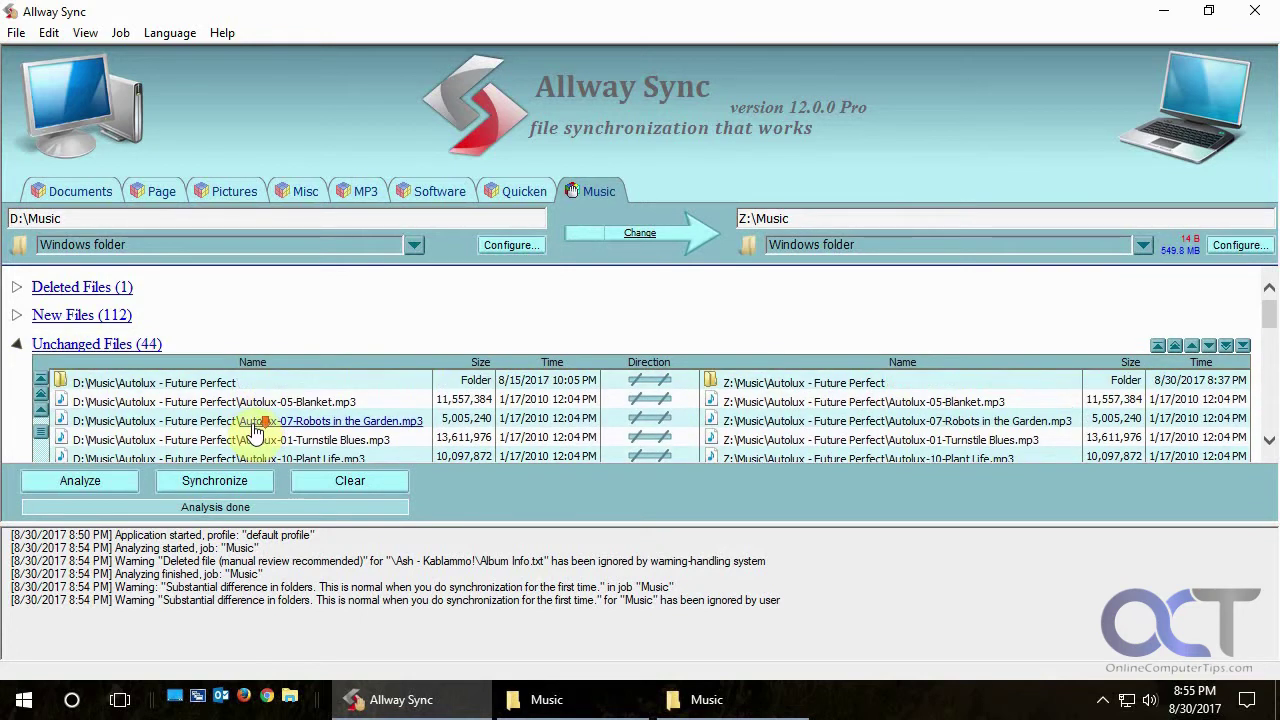
{"action": "scroll", "coordinate": [257, 430], "scroll_direction": "down", "scroll_amount": 1}
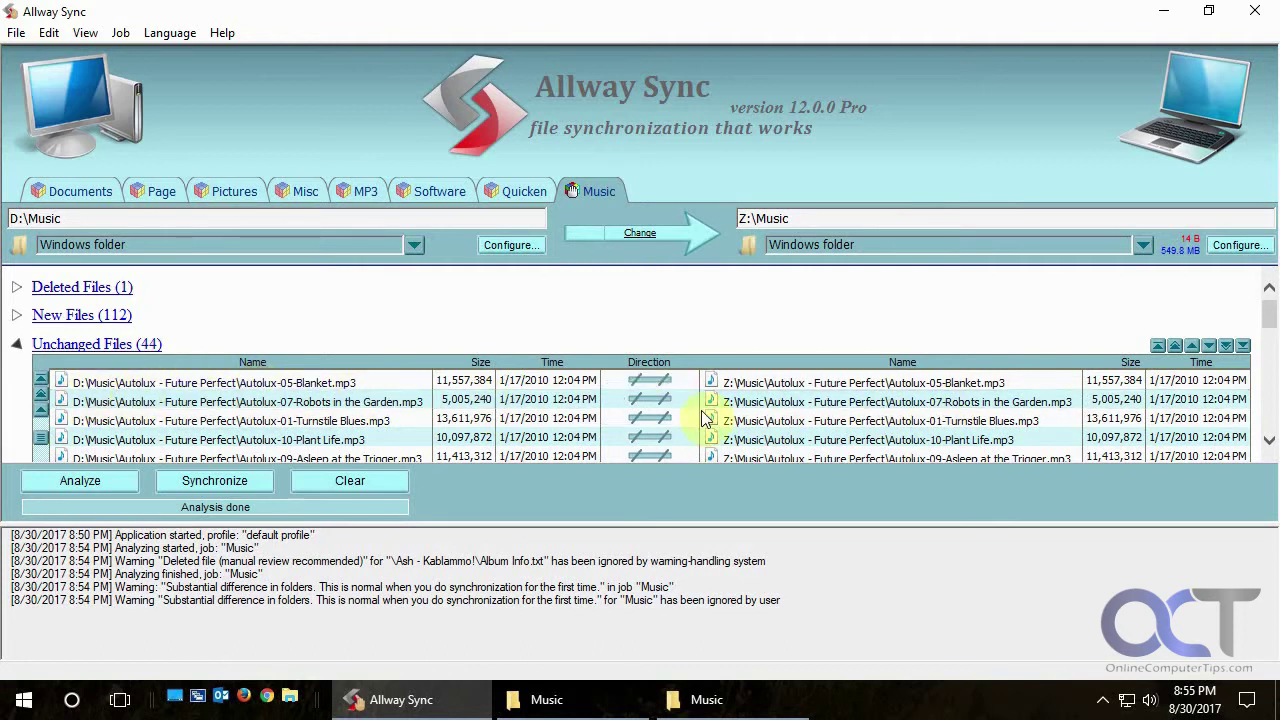
{"action": "left_click", "coordinate": [92, 315]}
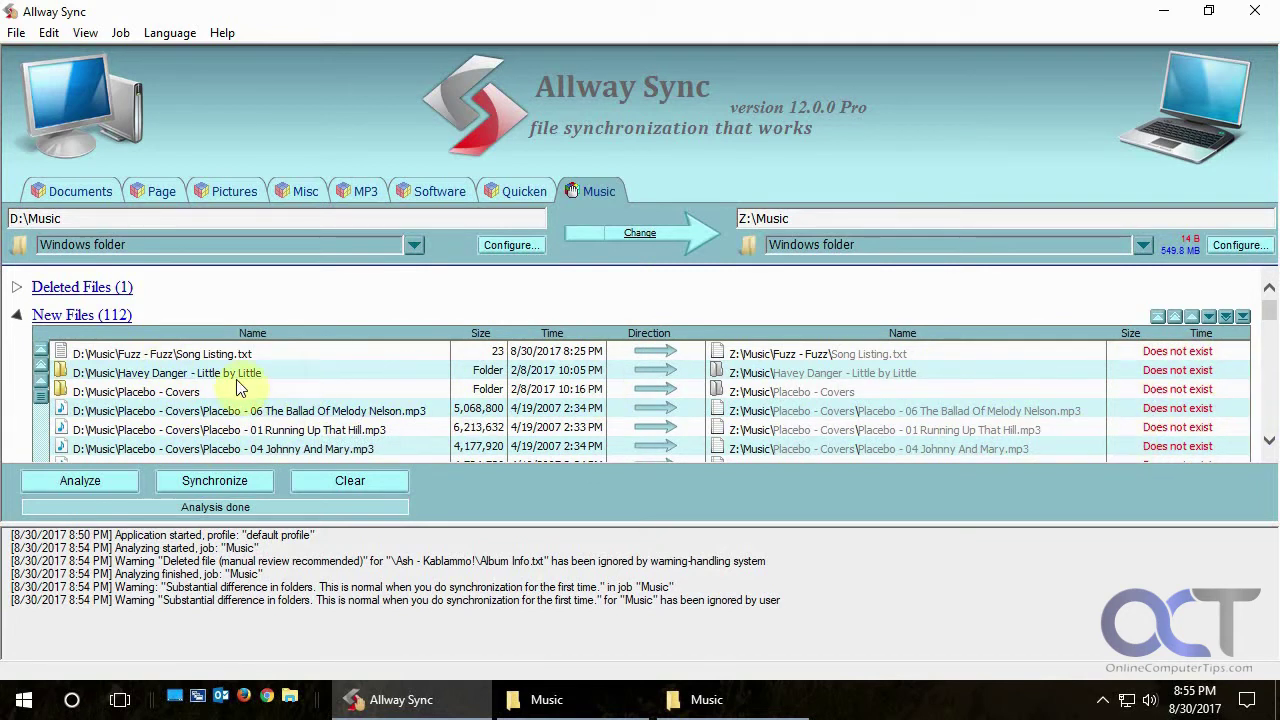
{"action": "mouse_move", "coordinate": [660, 359]}
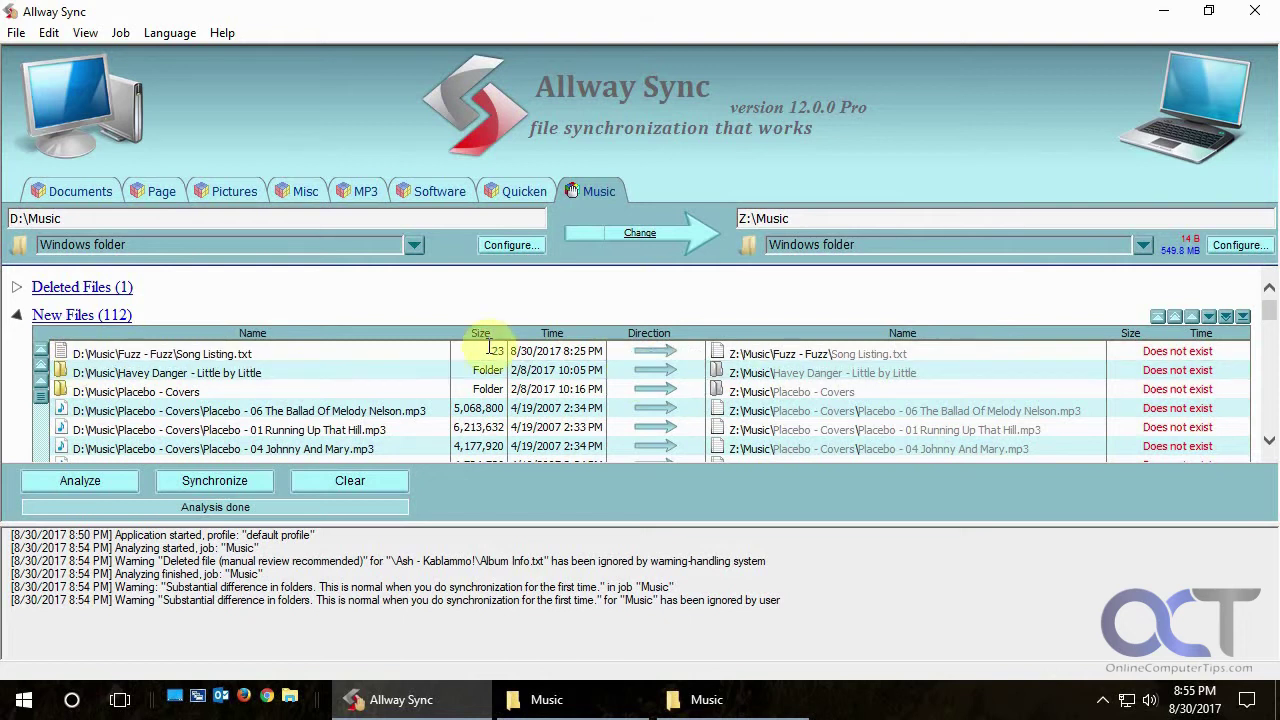
{"action": "left_click", "coordinate": [100, 287]}
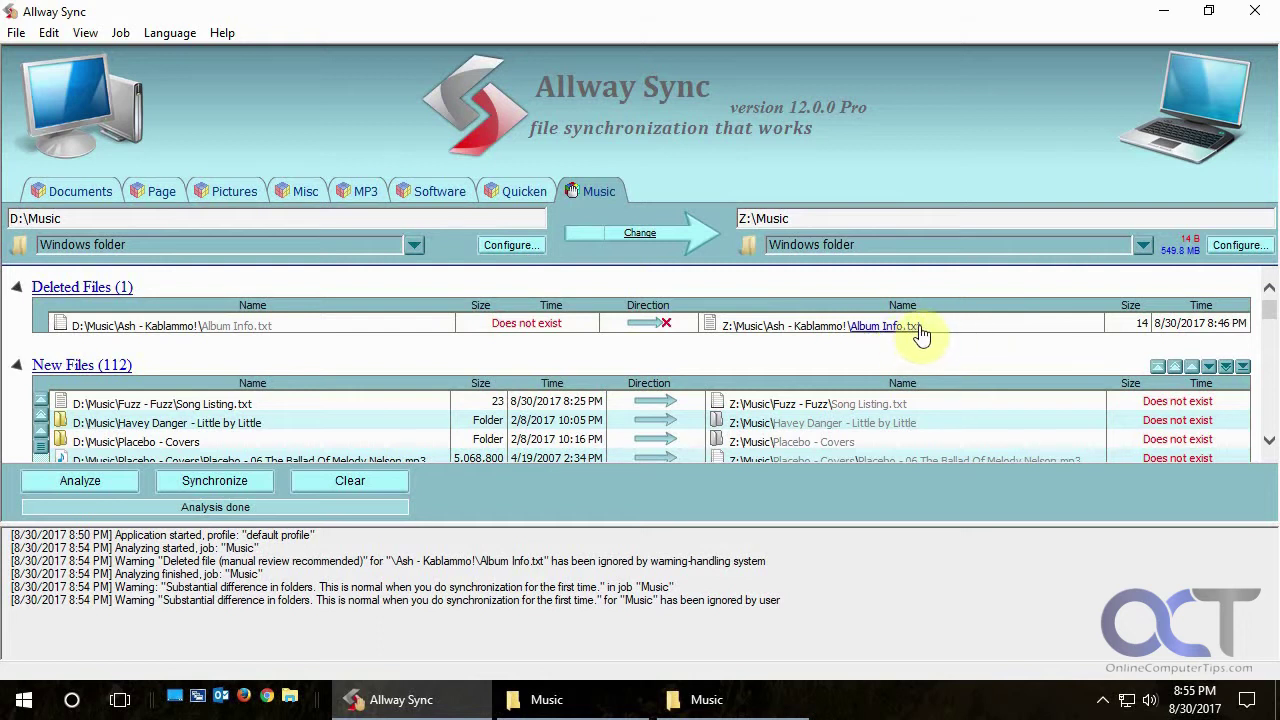
{"action": "mouse_move", "coordinate": [620, 330]}
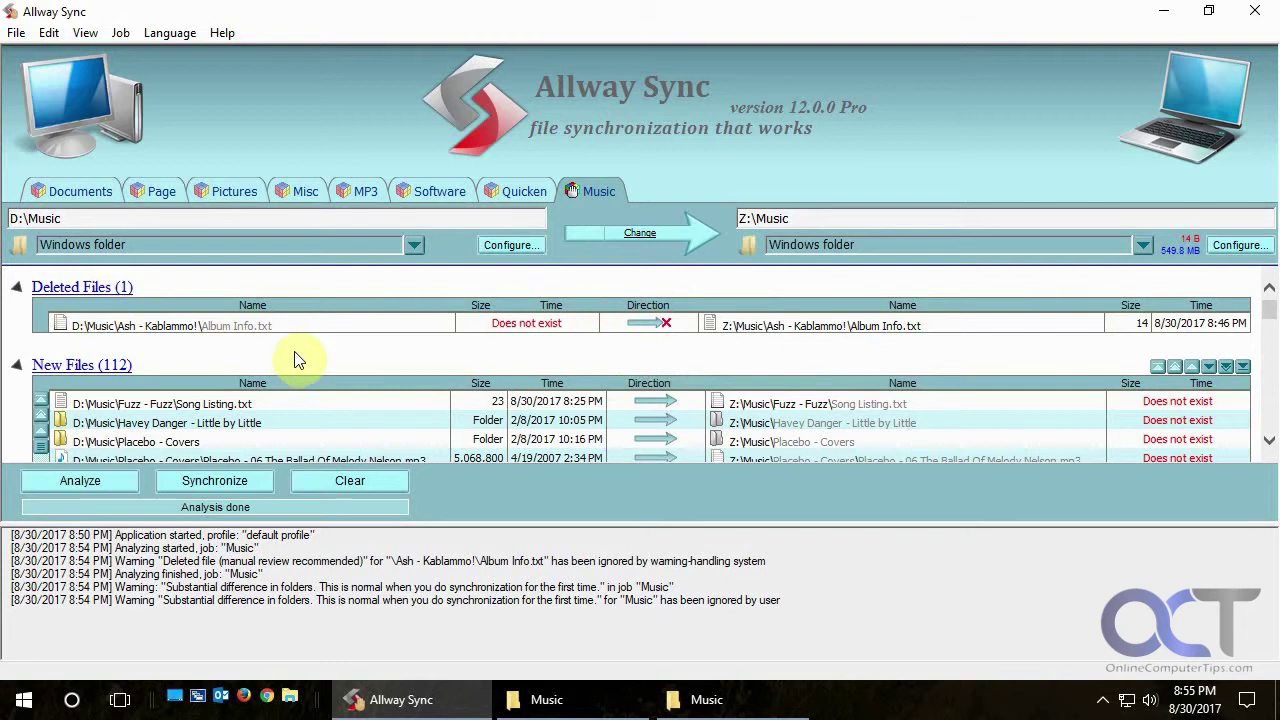
Step: Run the sync copying new files to Z:\Music and deleting Album Info.txt, then review the log summary
{"action": "left_click", "coordinate": [214, 480]}
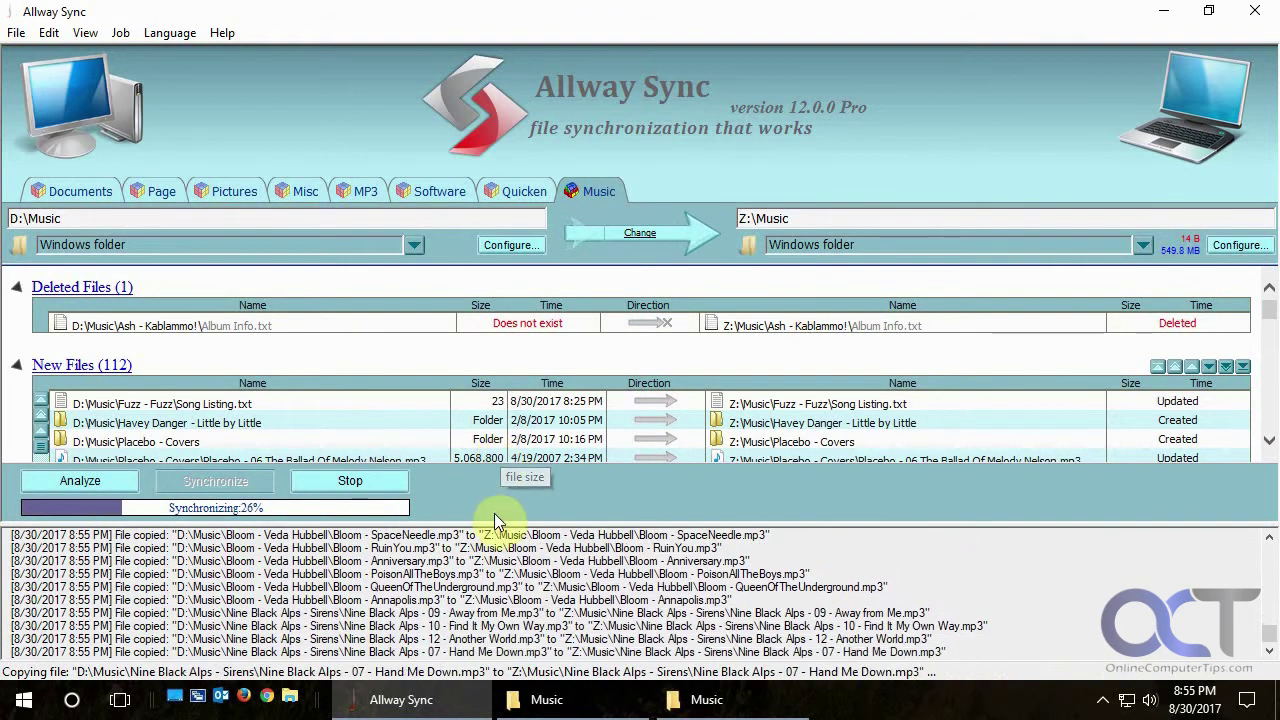
{"action": "left_click_drag", "start_coordinate": [497, 522], "coordinate": [500, 563]}
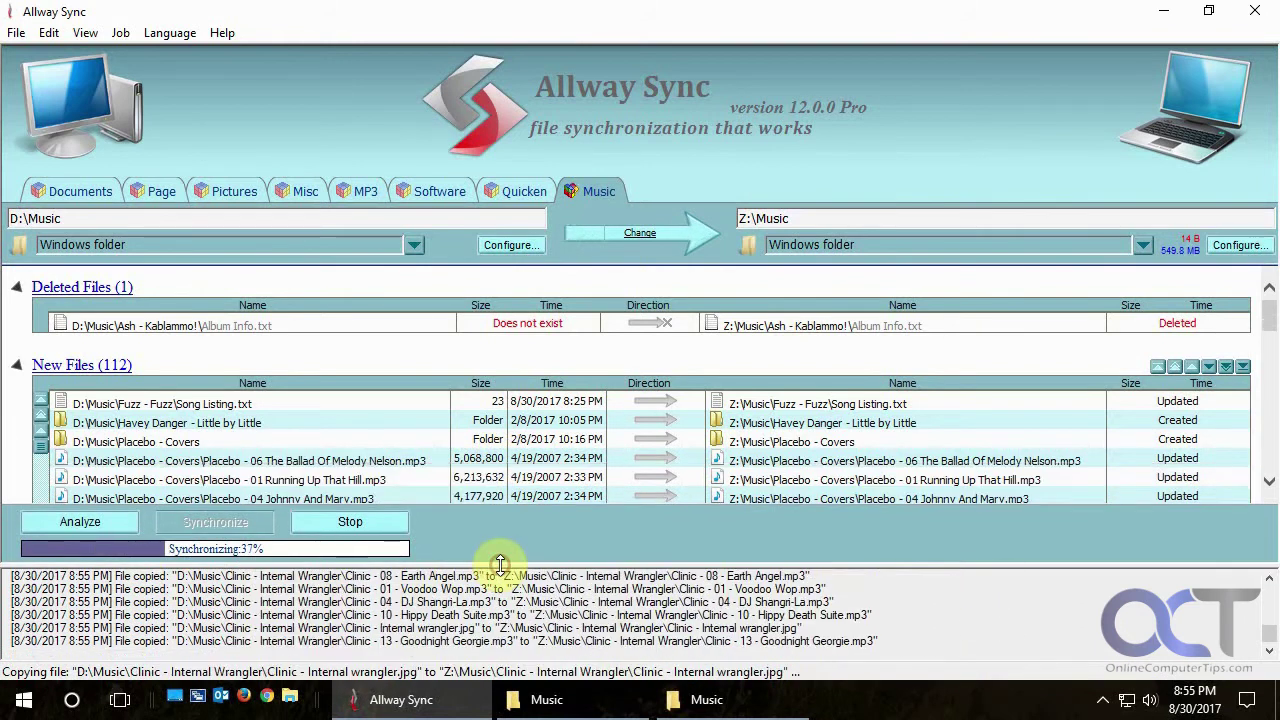
{"action": "scroll", "coordinate": [592, 458], "scroll_direction": "down", "scroll_amount": 1}
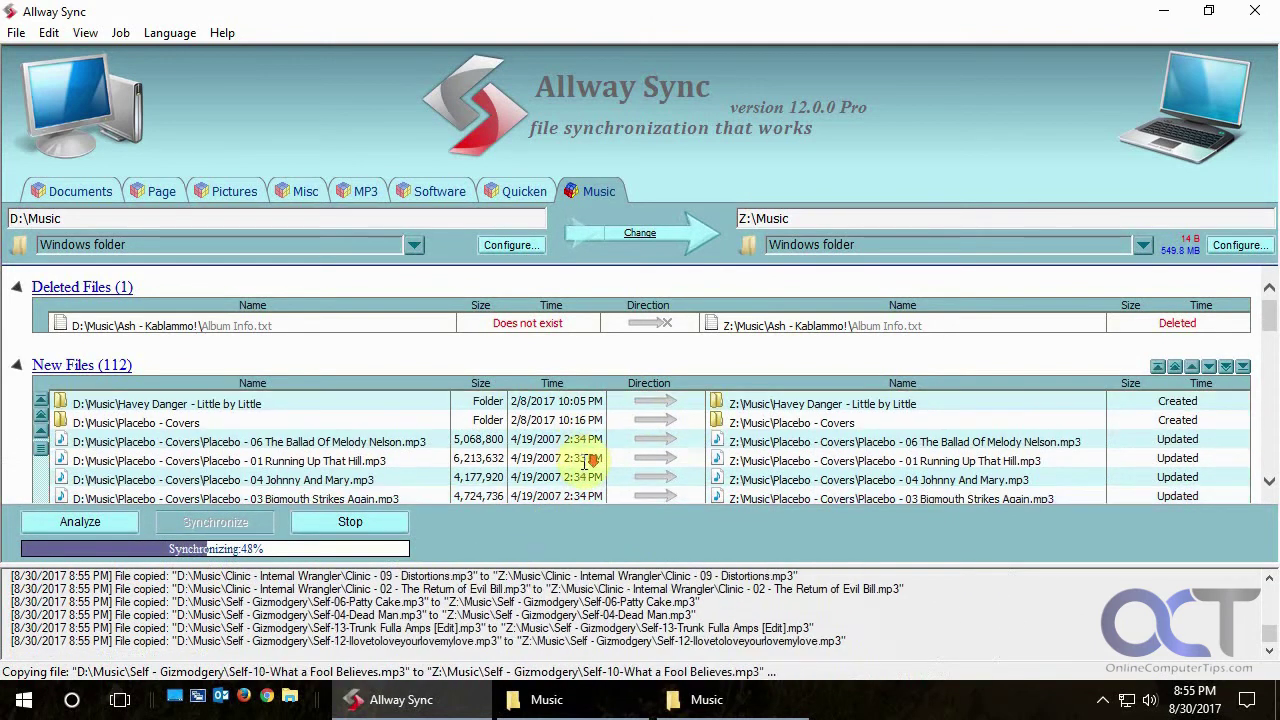
{"action": "scroll", "coordinate": [592, 458], "scroll_direction": "down", "scroll_amount": 5}
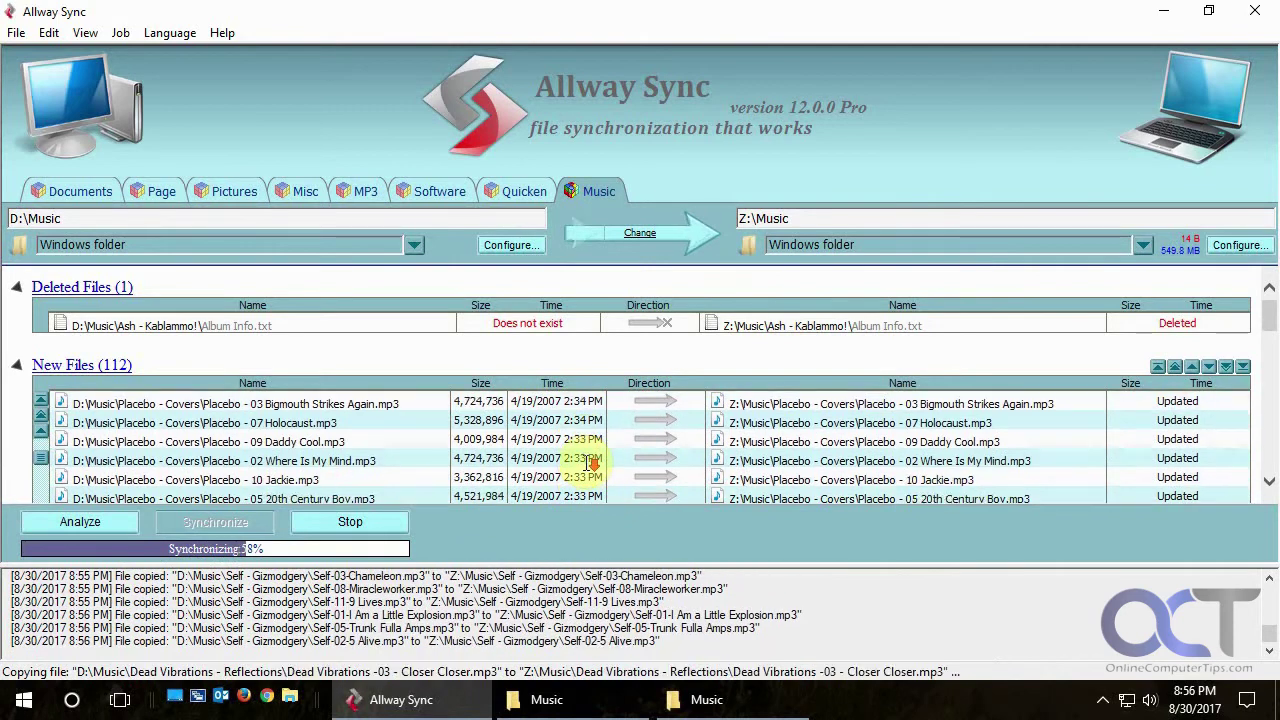
{"action": "scroll", "coordinate": [592, 463], "scroll_direction": "down", "scroll_amount": 10}
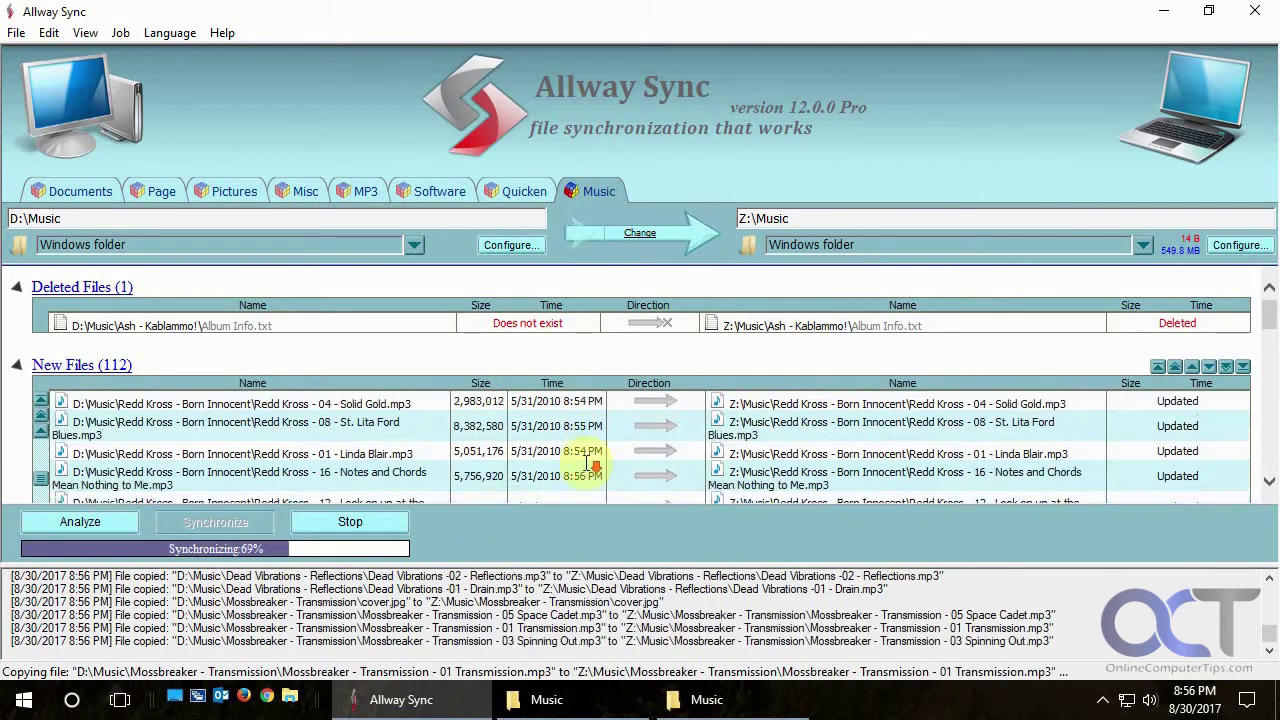
{"action": "scroll", "coordinate": [592, 465], "scroll_direction": "down", "scroll_amount": 1}
{"action": "mouse_move", "coordinate": [1262, 320]}
{"action": "left_mouse_down"}
{"action": "mouse_move", "coordinate": [1274, 488]}
{"action": "mouse_move", "coordinate": [1266, 300]}
{"action": "left_mouse_up"}
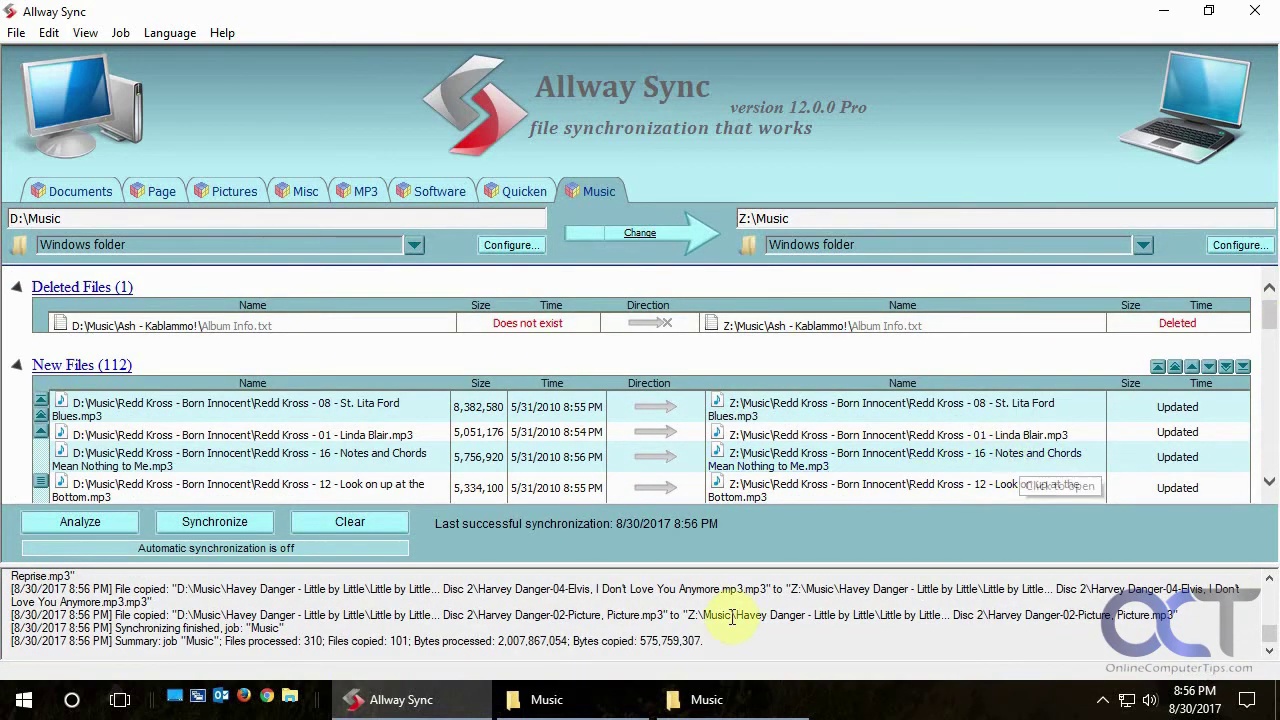
{"action": "left_click", "coordinate": [601, 710]}
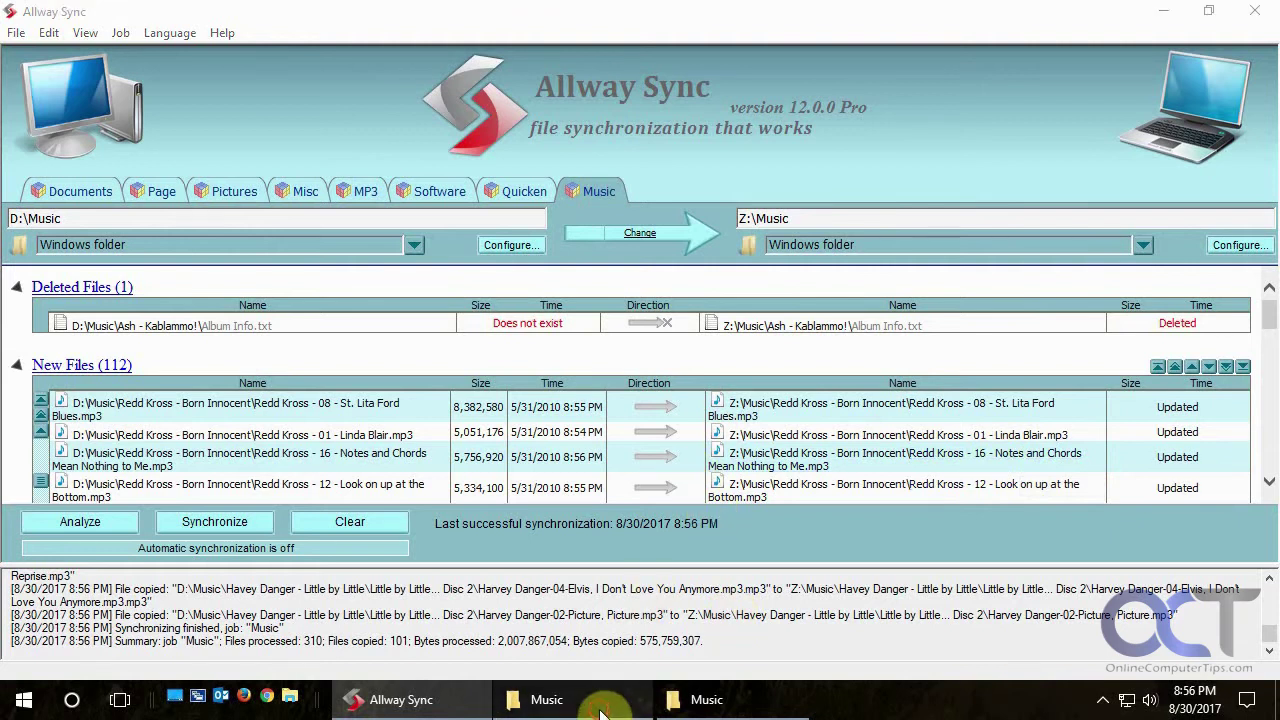
{"action": "left_click", "coordinate": [718, 700]}
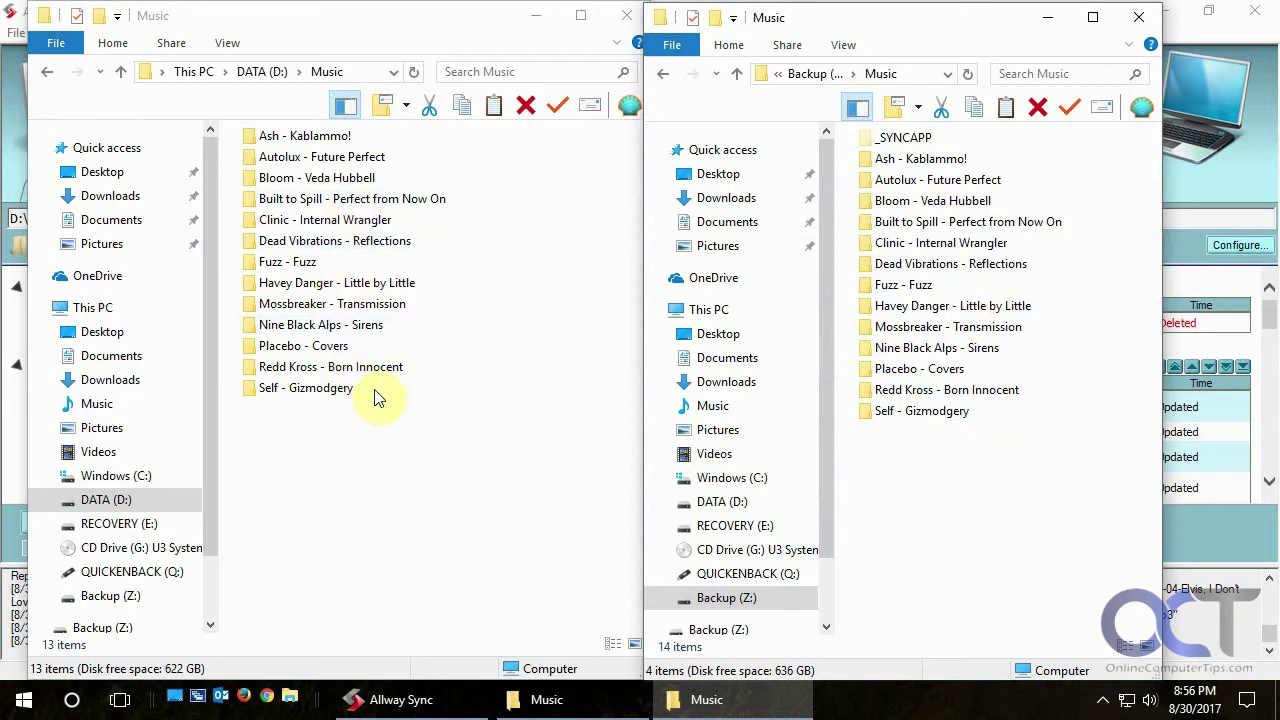
{"action": "left_click", "coordinate": [447, 706]}
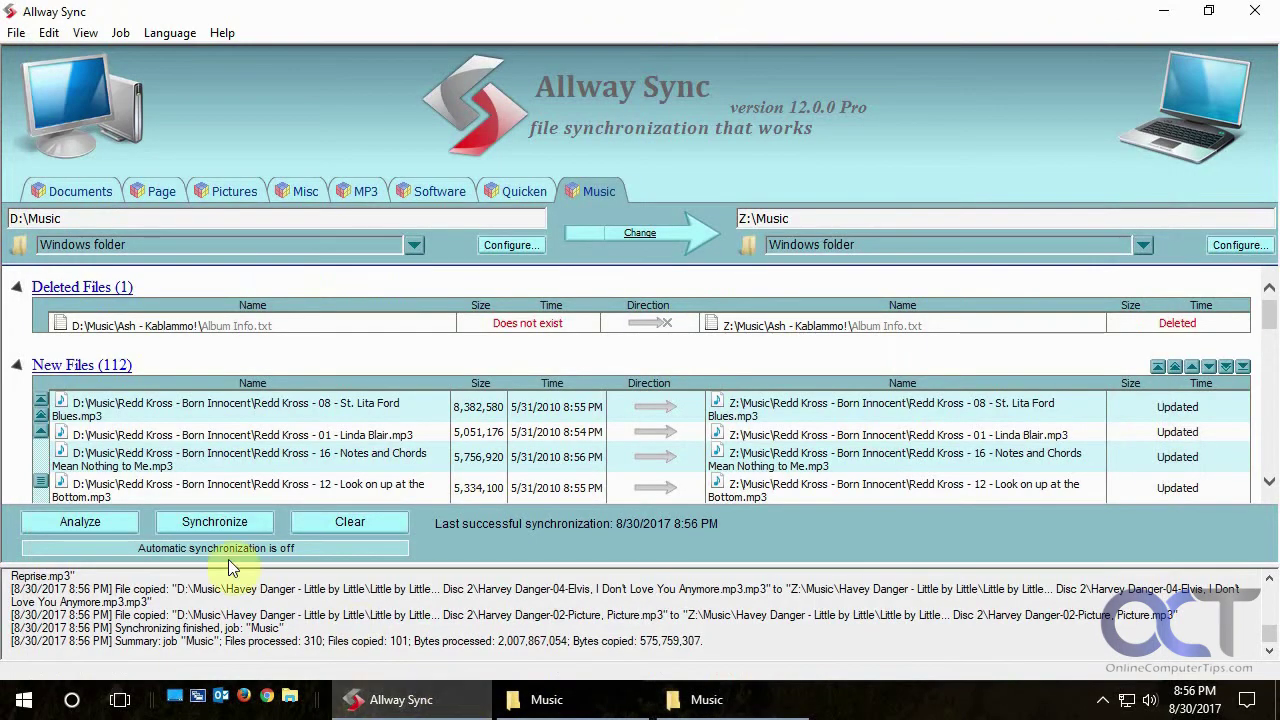
Step: Re-analyze the Music job and open Excluded Files (7) showing desktop.ini and the Mossbreaker images
{"action": "left_click", "coordinate": [99, 526]}
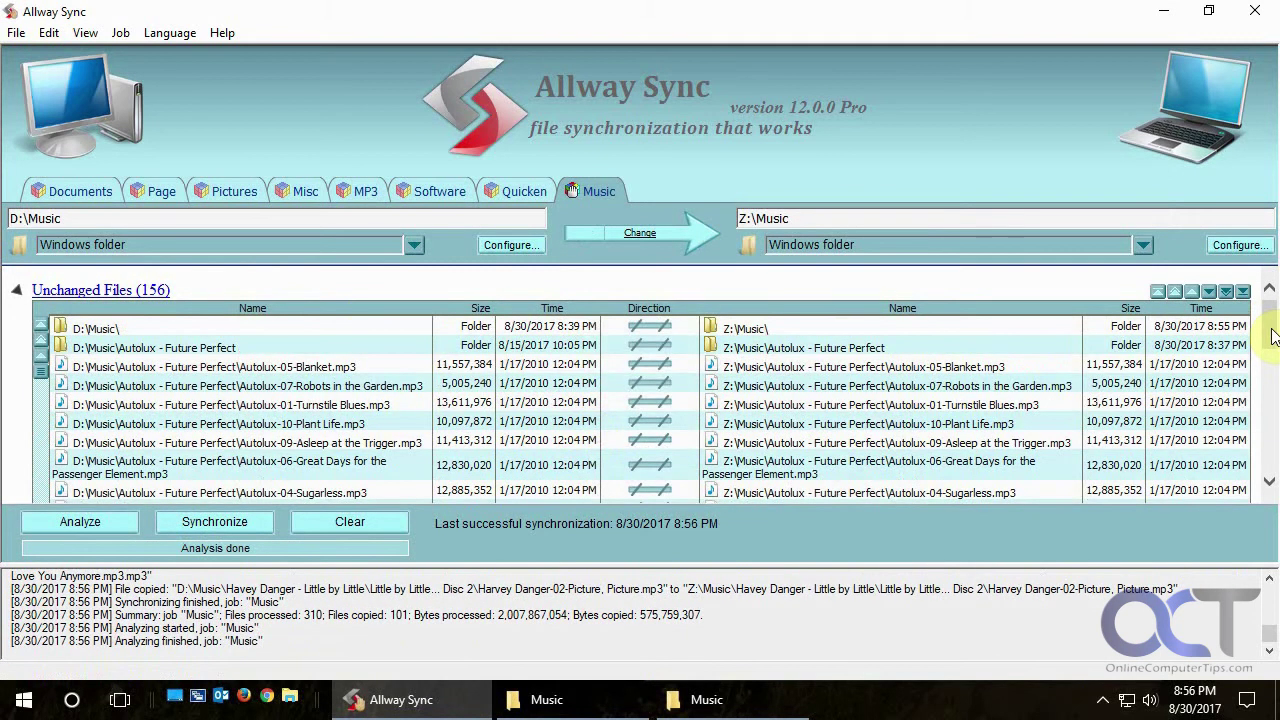
{"action": "left_click_drag", "start_coordinate": [1273, 337], "coordinate": [1272, 478]}
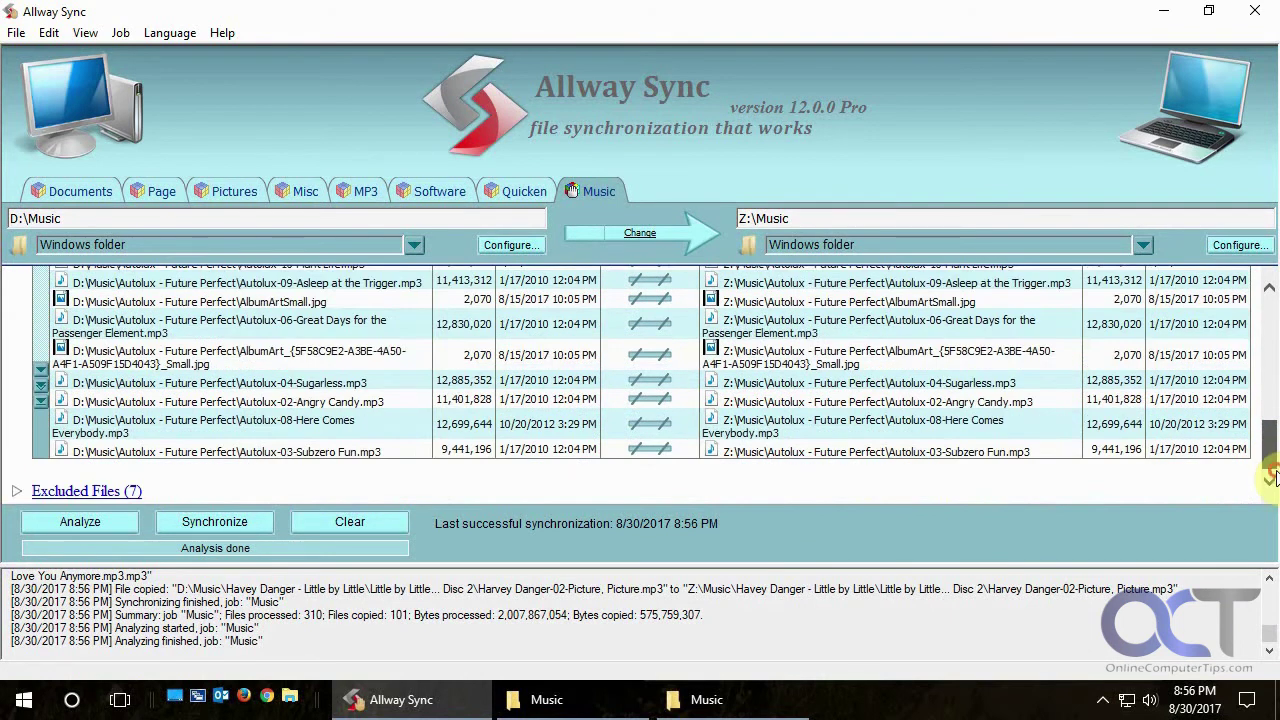
{"action": "left_click", "coordinate": [79, 492]}
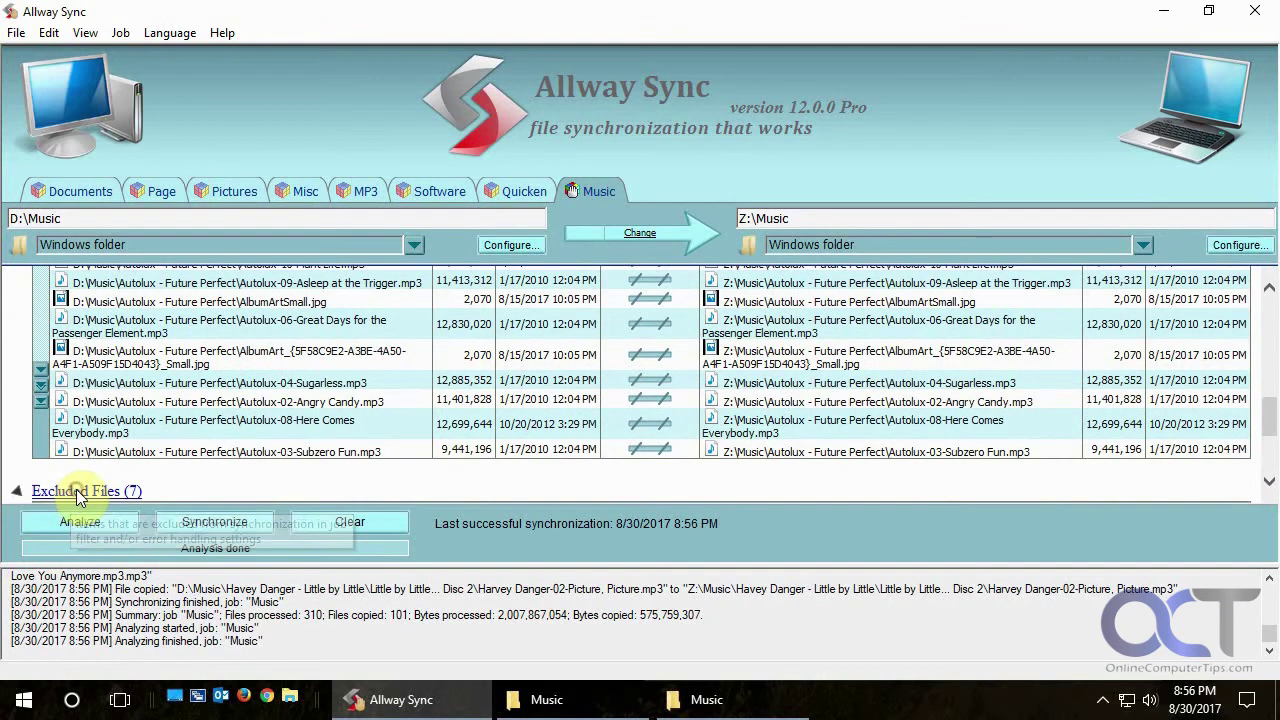
{"action": "scroll", "coordinate": [177, 466], "scroll_direction": "down", "scroll_amount": 3}
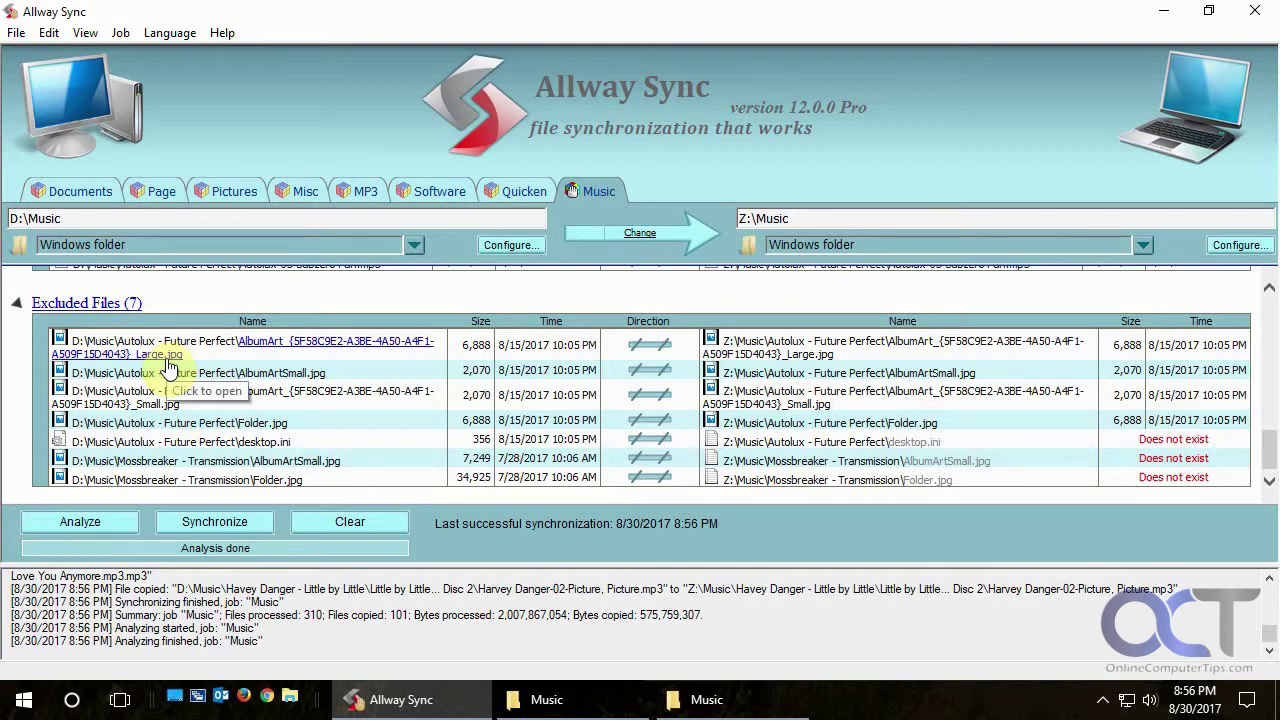
Step: Include "*.jpg" files in synchronization and re-analyze, showing the two Mossbreaker JPGs as New Files (2)
{"action": "right_click", "coordinate": [147, 346]}
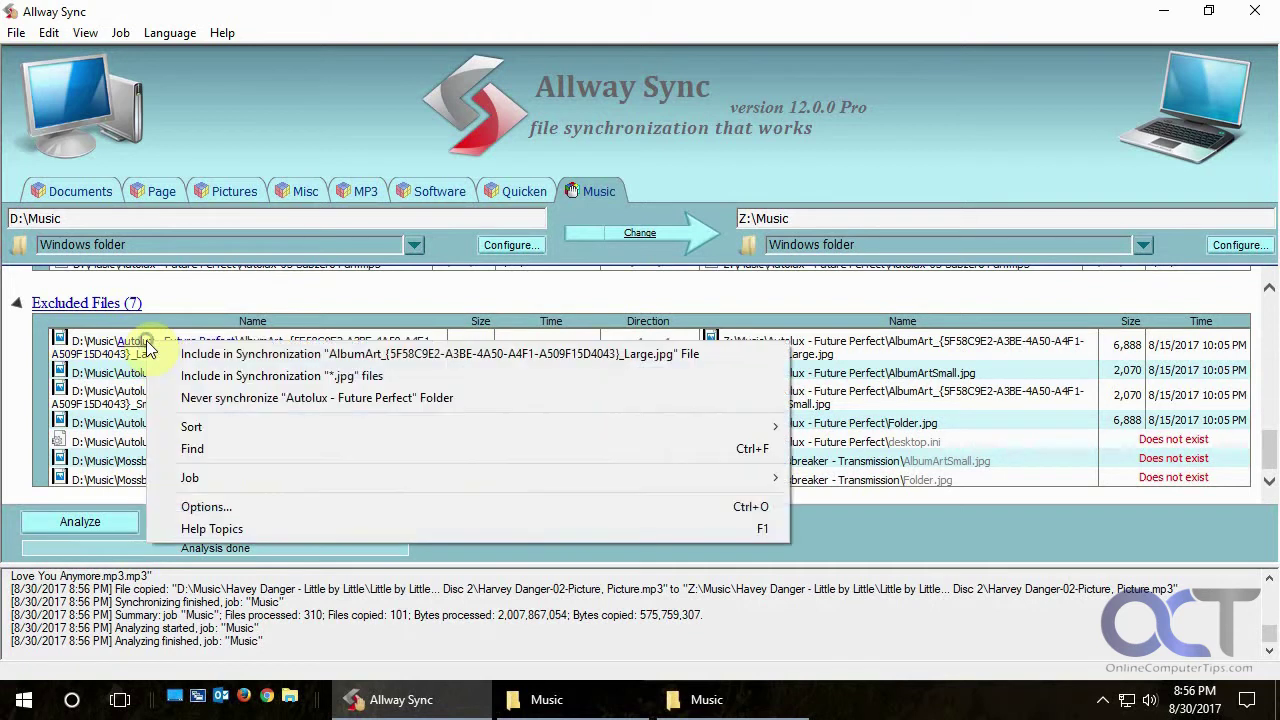
{"action": "left_click", "coordinate": [340, 385]}
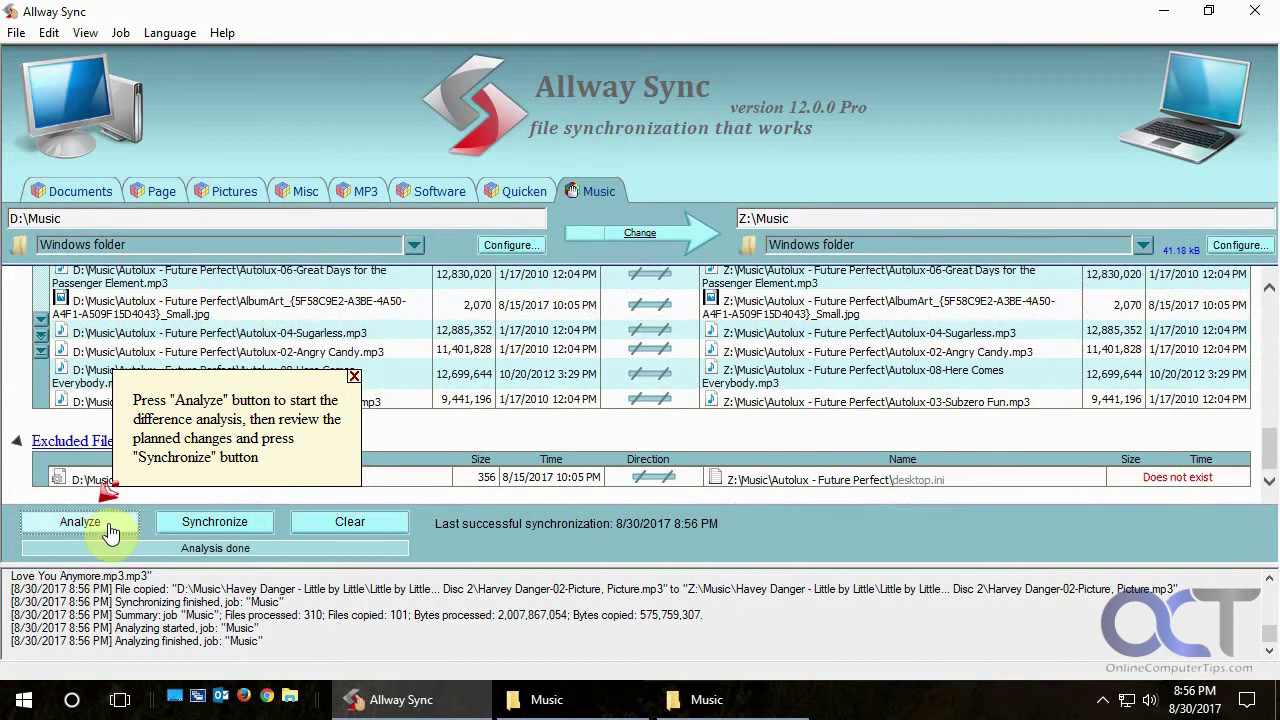
{"action": "left_click", "coordinate": [110, 530]}
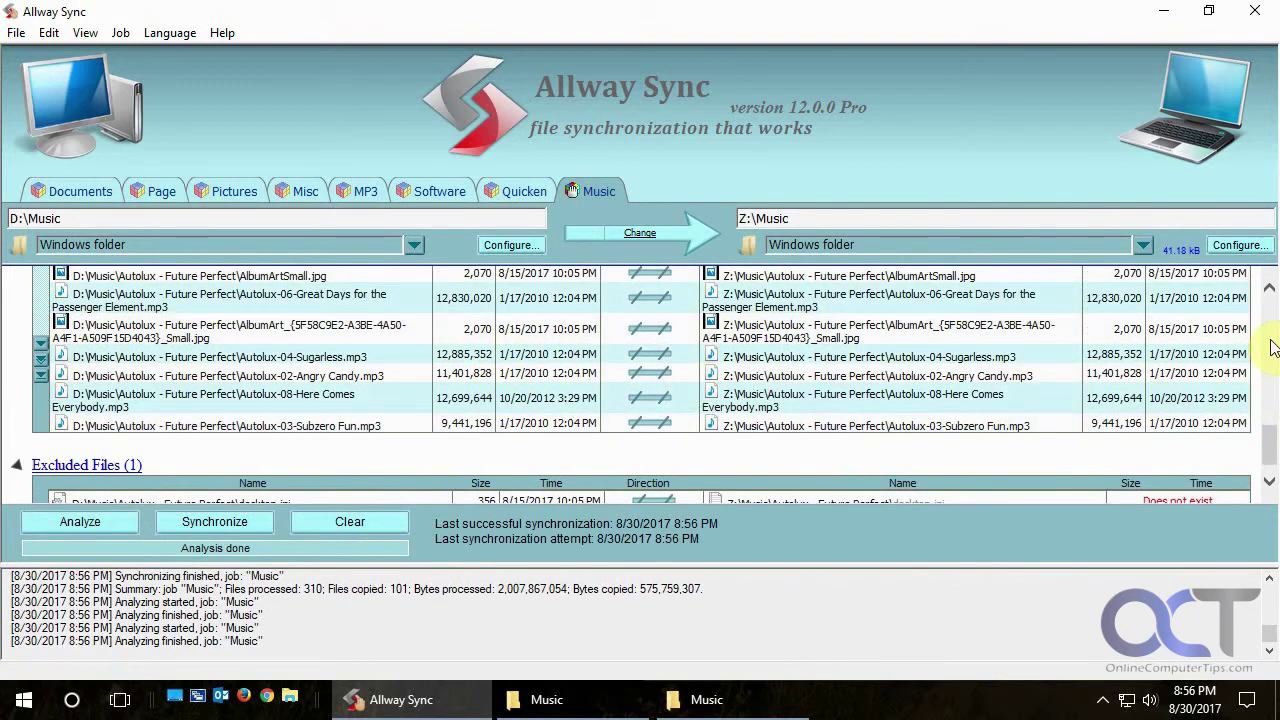
{"action": "left_click_drag", "start_coordinate": [1268, 444], "coordinate": [1274, 402]}
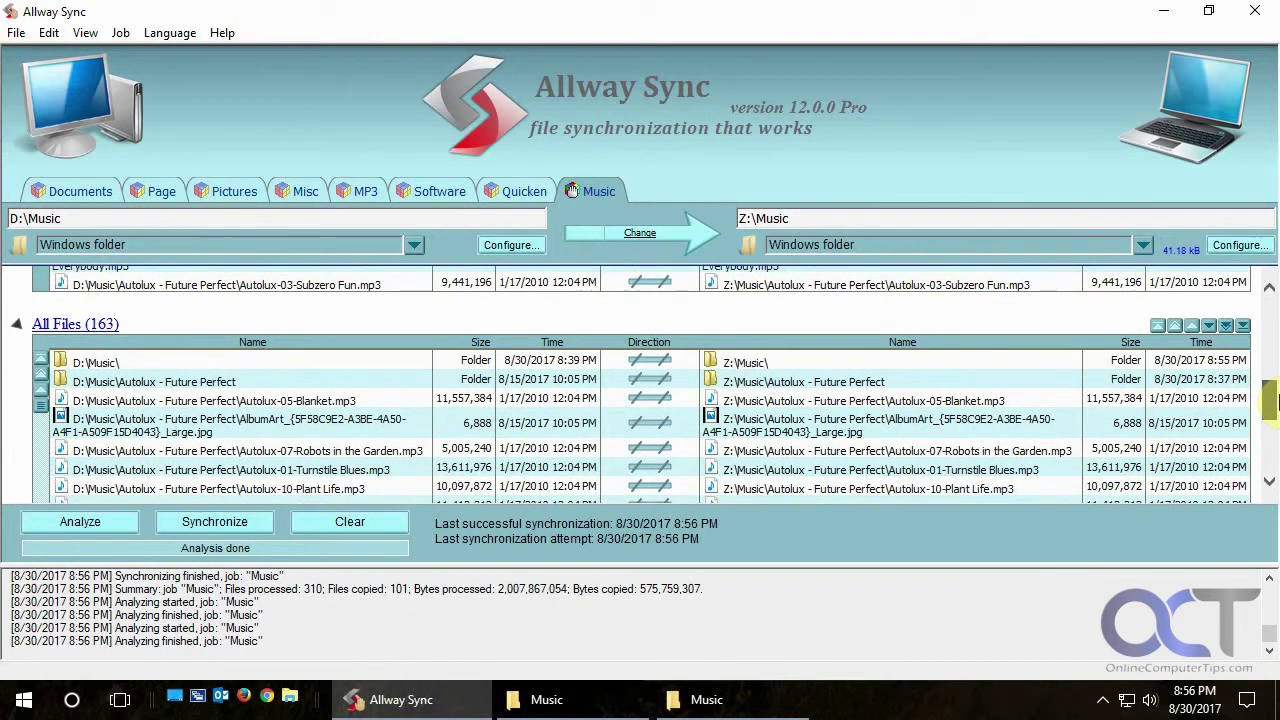
{"action": "left_click_drag", "start_coordinate": [1272, 402], "coordinate": [1272, 450]}
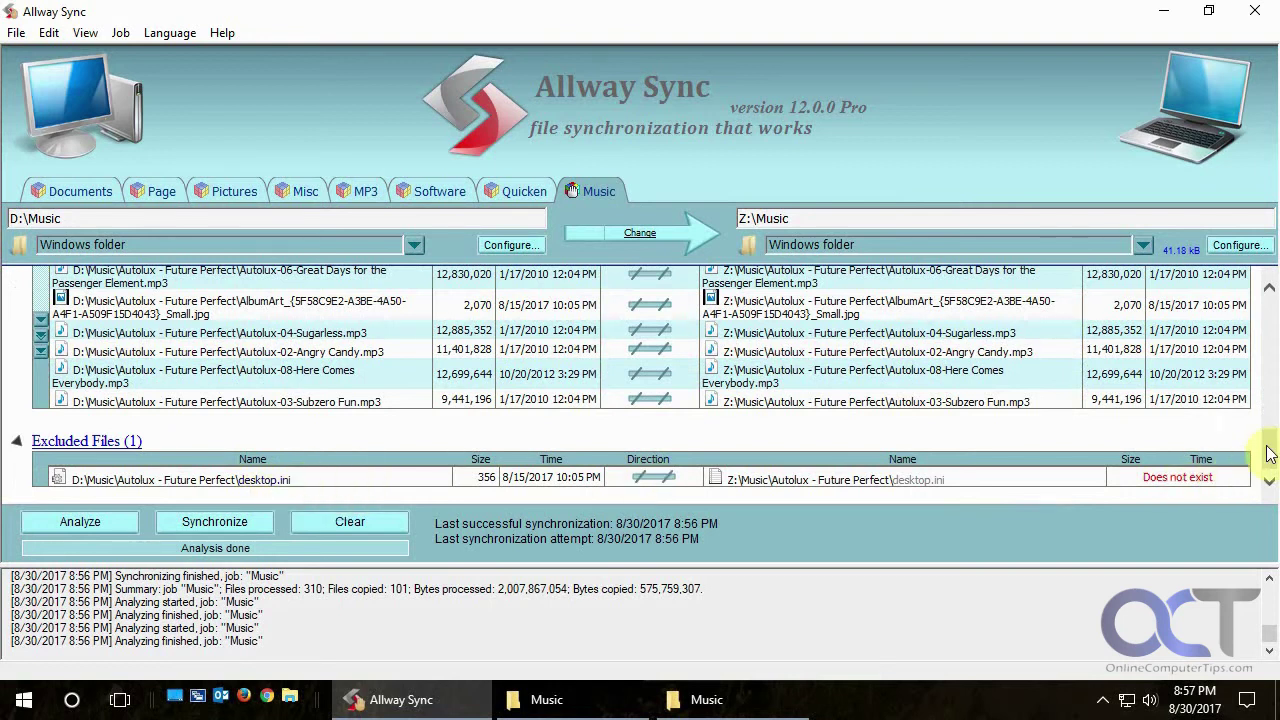
{"action": "left_click_drag", "start_coordinate": [1266, 443], "coordinate": [1268, 290]}
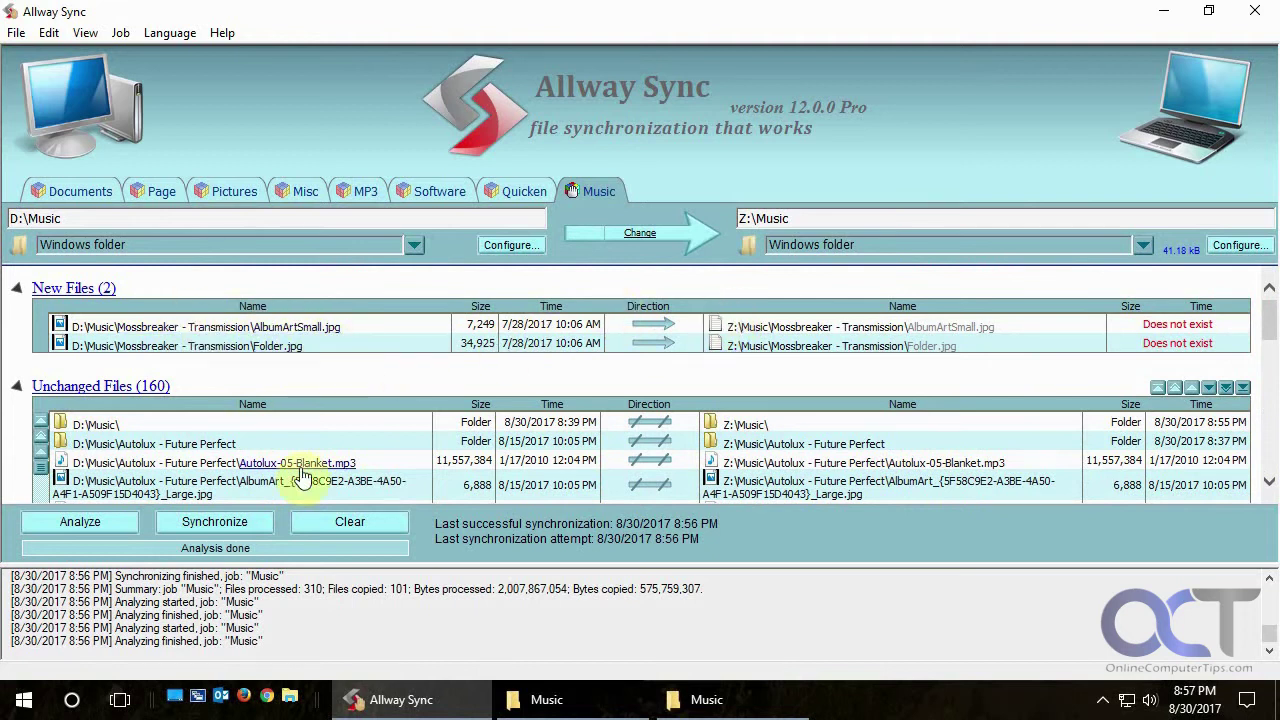
Step: Synchronize to copy the two JPGs to Z:\Music, then re-analyze to confirm they are unchanged
{"action": "left_click", "coordinate": [218, 522]}
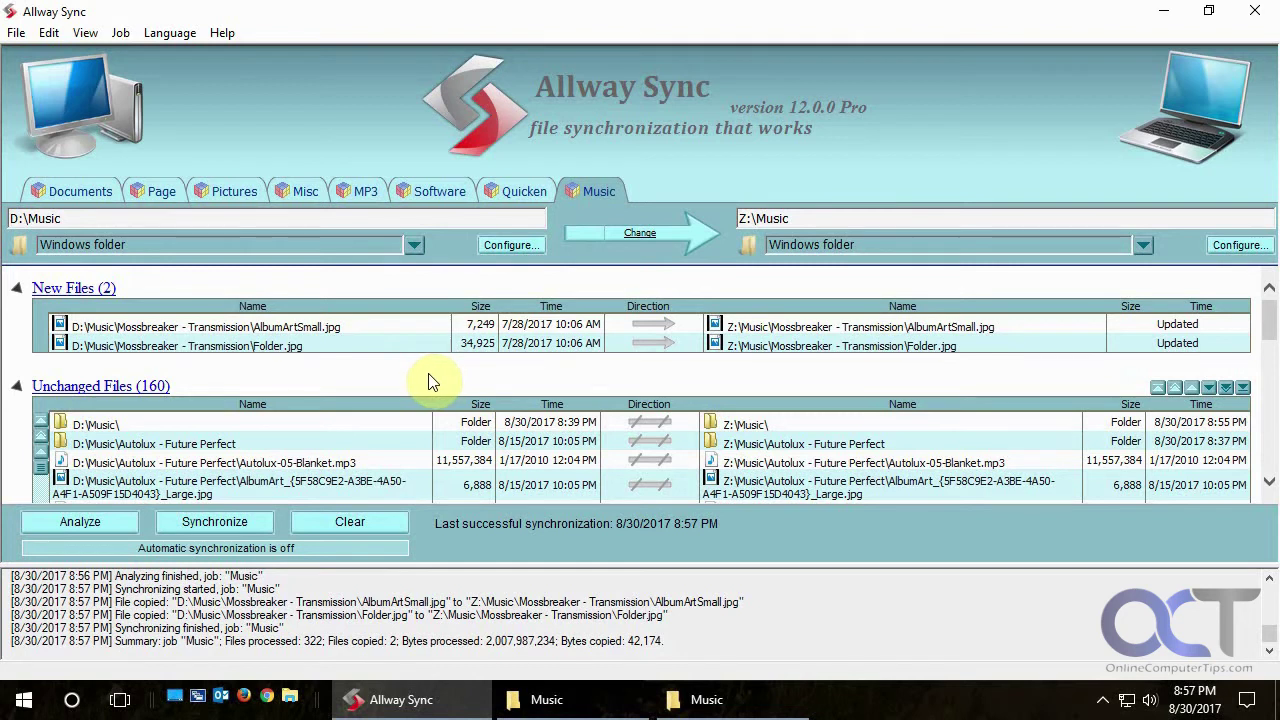
{"action": "left_click", "coordinate": [92, 523]}
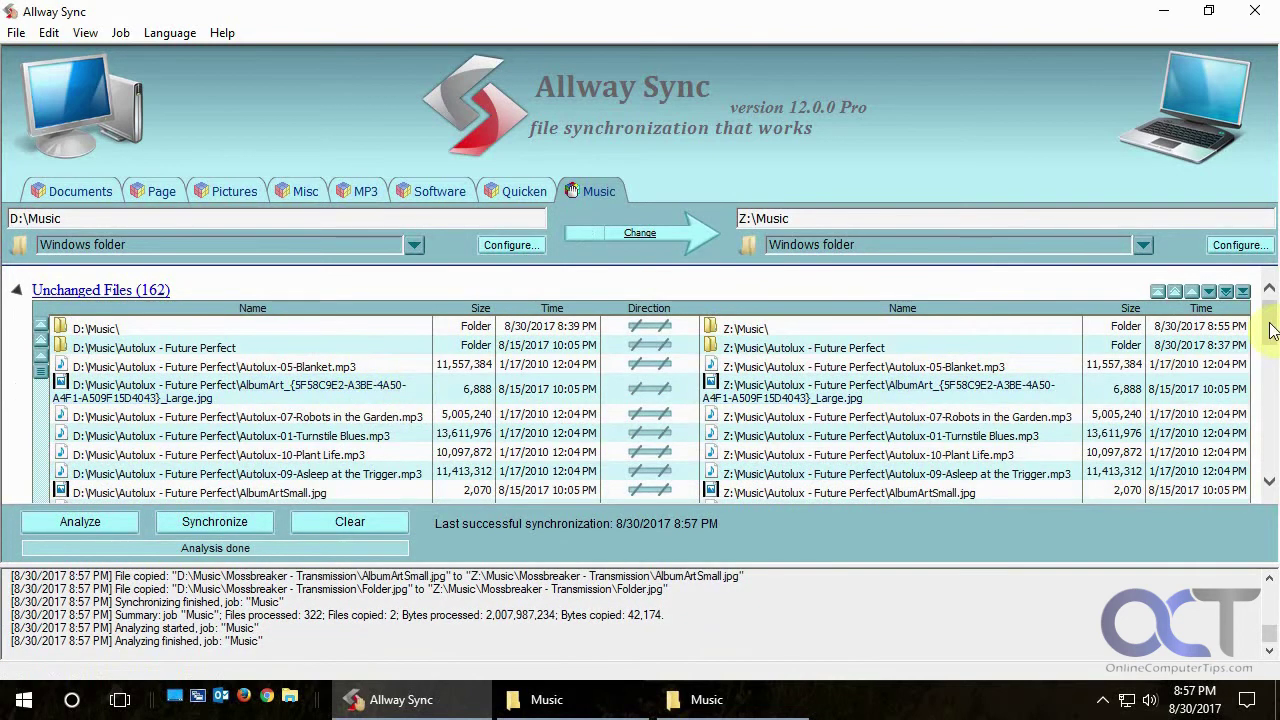
{"action": "left_click_drag", "start_coordinate": [1272, 332], "coordinate": [1268, 440]}
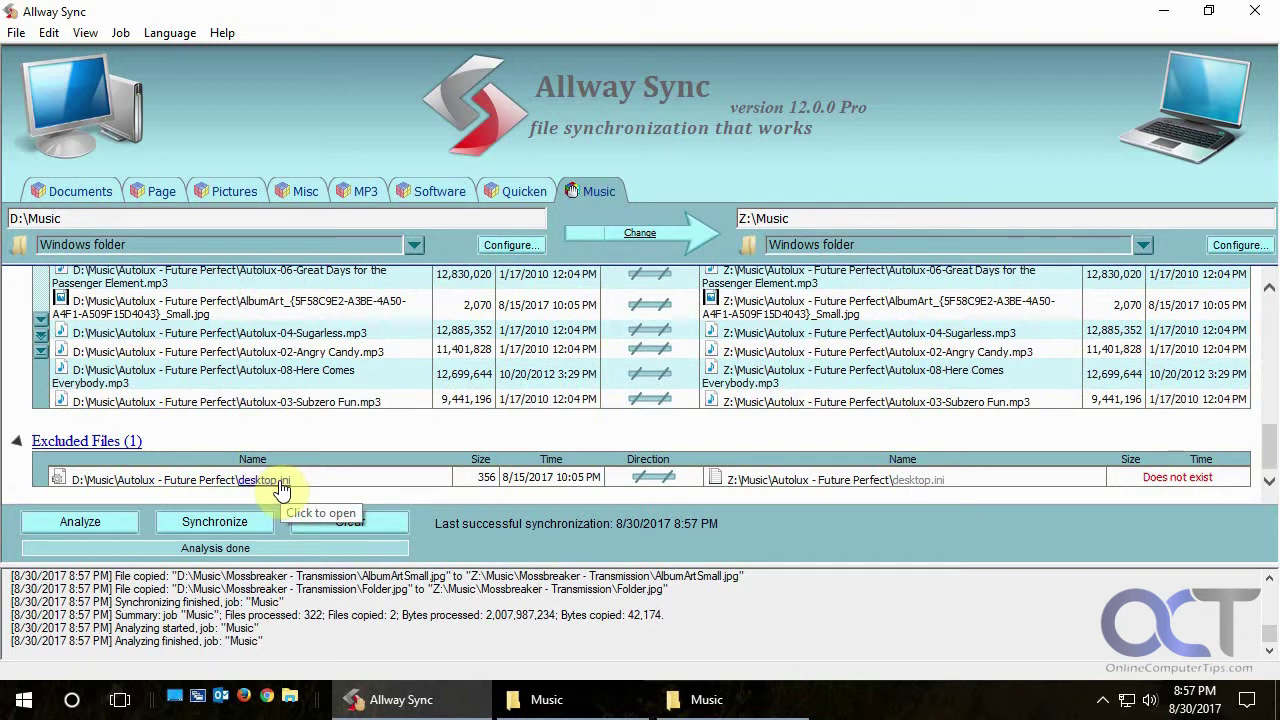
{"action": "left_click_drag", "start_coordinate": [1270, 458], "coordinate": [1268, 310]}
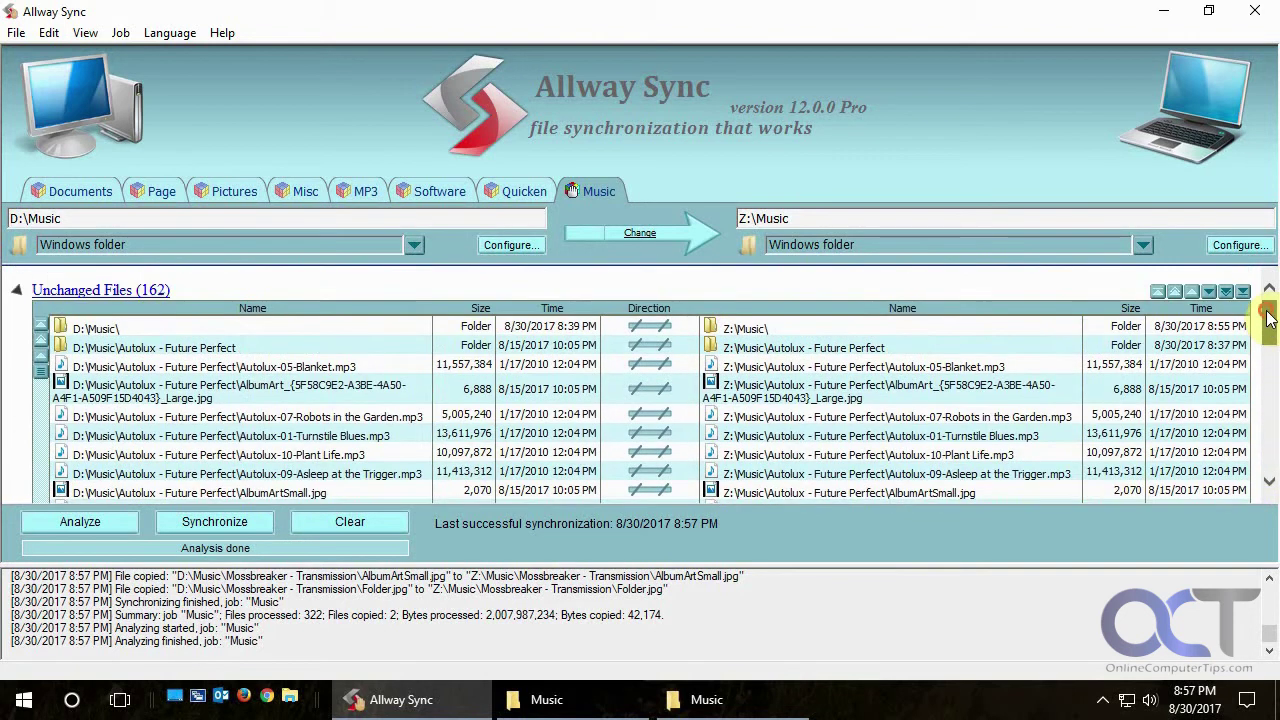
Step: Delete the Self - Gizmodgery album folder from D:\Music and return to Allway Sync
{"action": "left_click", "coordinate": [603, 710]}
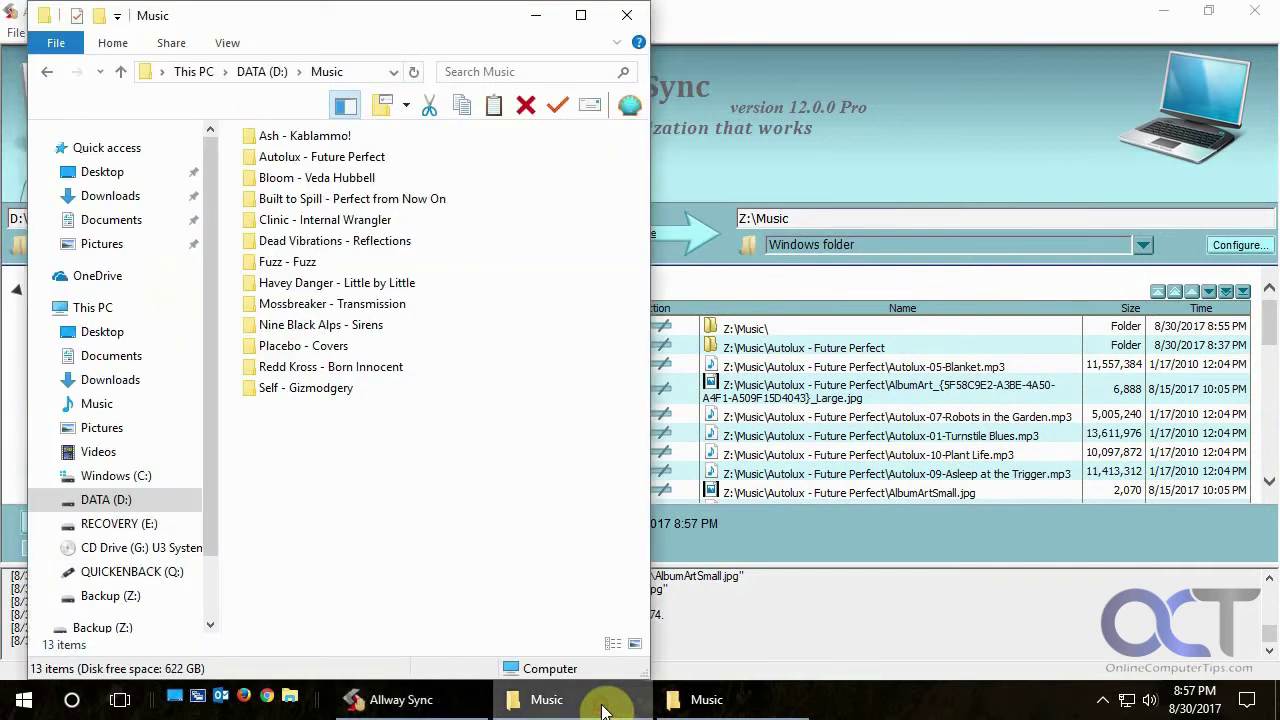
{"action": "left_click", "coordinate": [338, 394]}
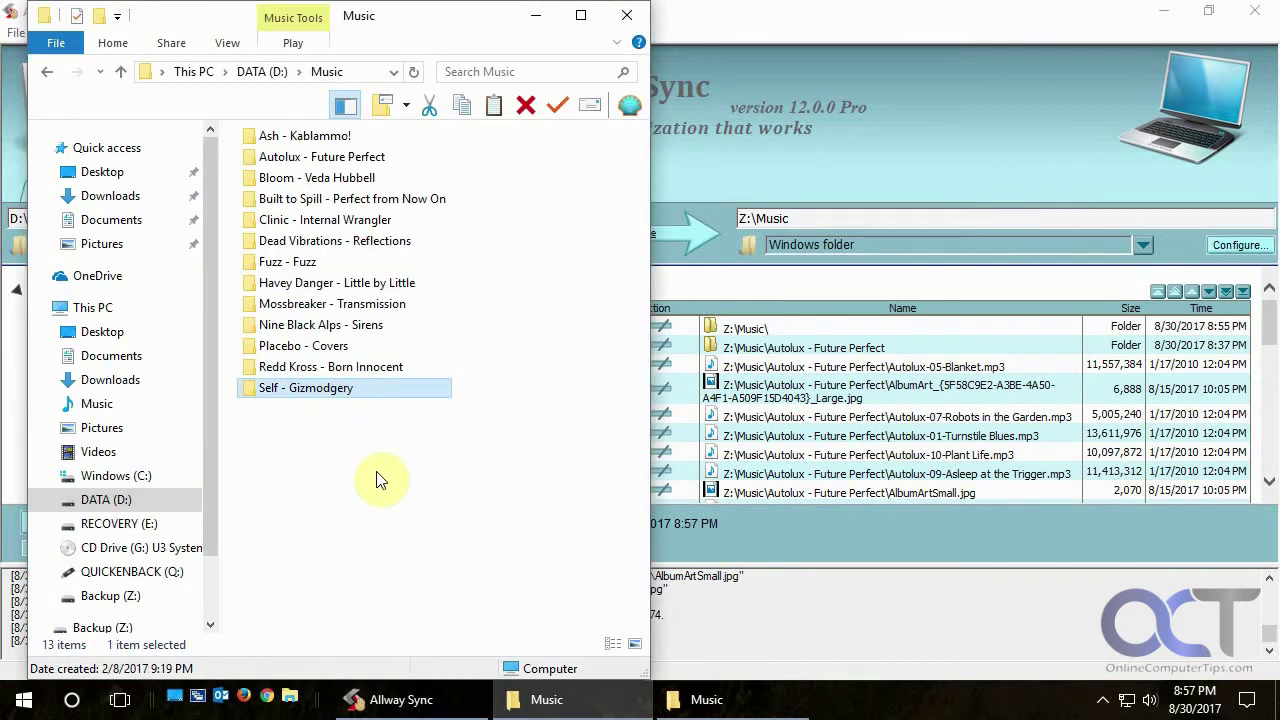
{"action": "key", "text": "Delete"}
{"action": "left_click", "coordinate": [844, 540]}
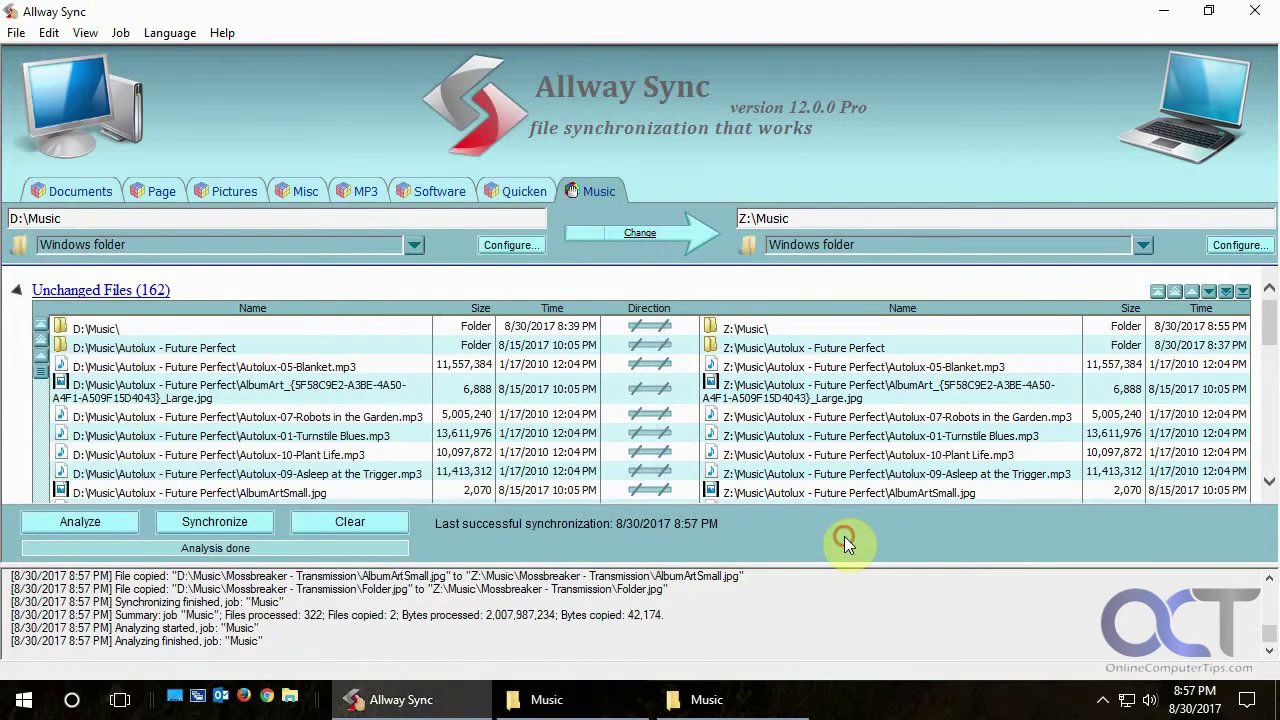
Step: Analyze to list the 14 deleted Self - Gizmodgery files, then synchronize to remove them from Z:\Music
{"action": "left_click", "coordinate": [103, 522]}
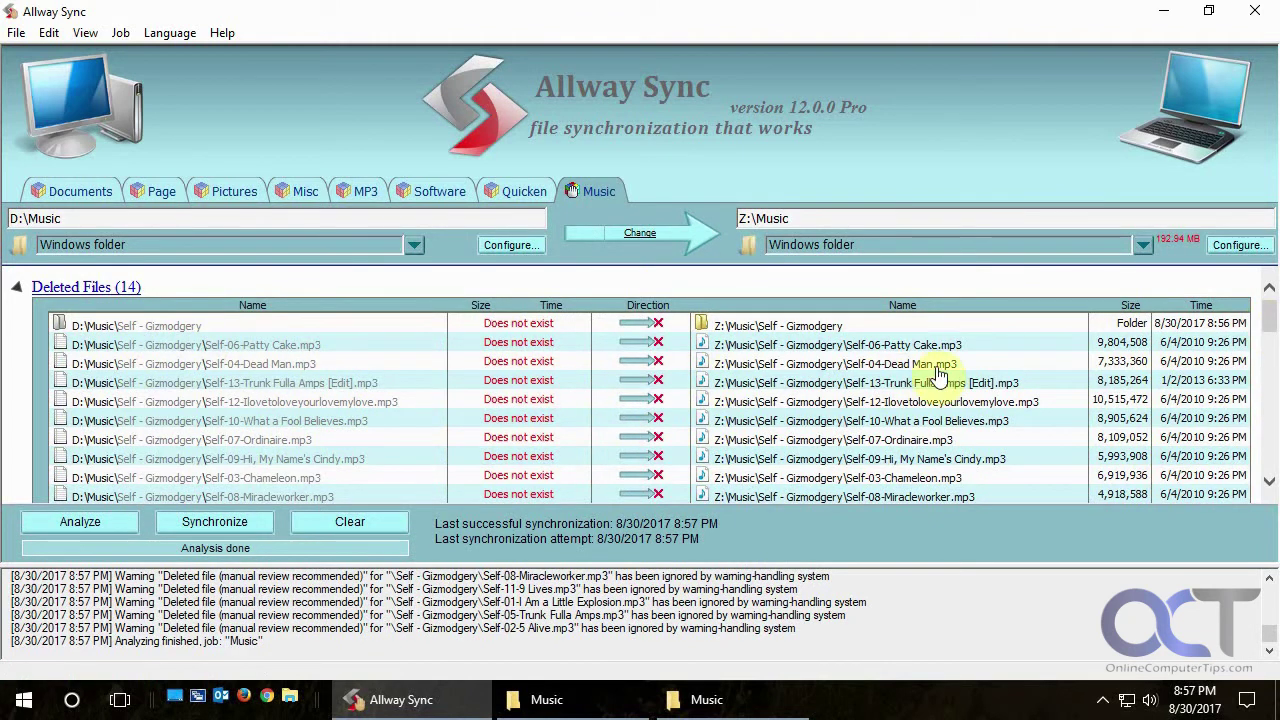
{"action": "left_click_drag", "start_coordinate": [1270, 320], "coordinate": [1268, 290]}
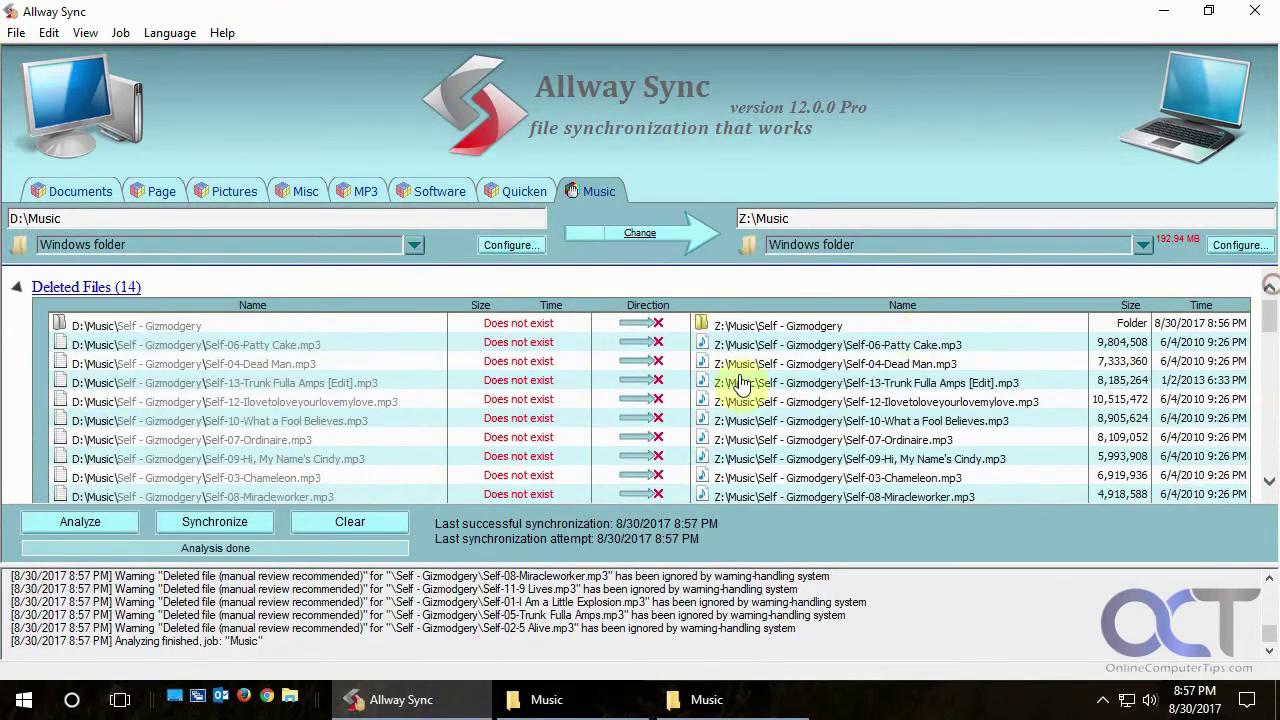
{"action": "left_click", "coordinate": [220, 521]}
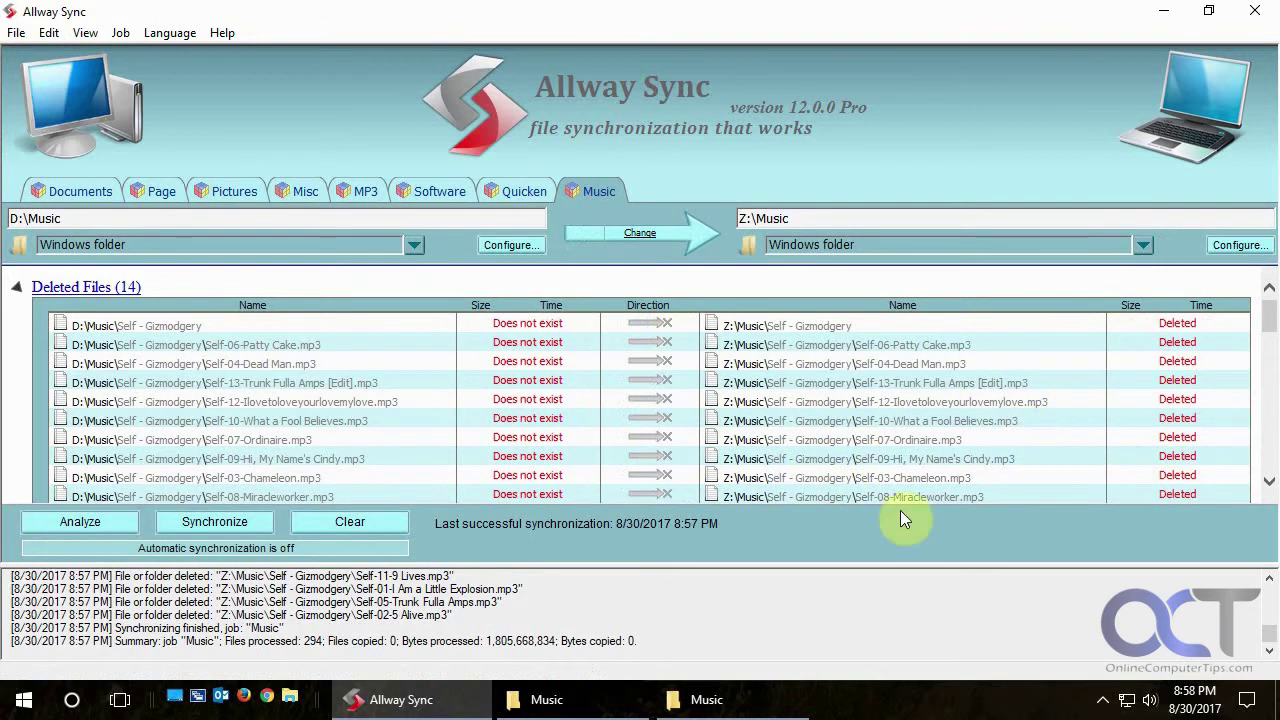
{"action": "left_click", "coordinate": [600, 700]}
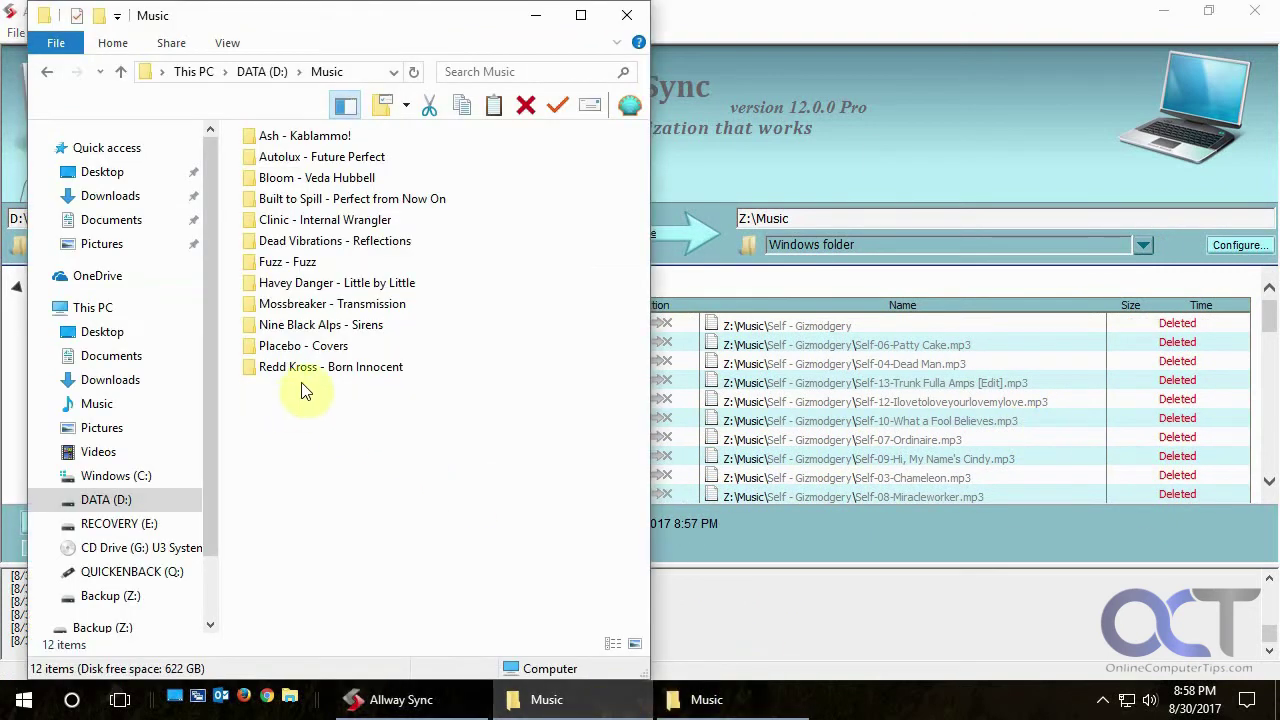
{"action": "left_click", "coordinate": [690, 700]}
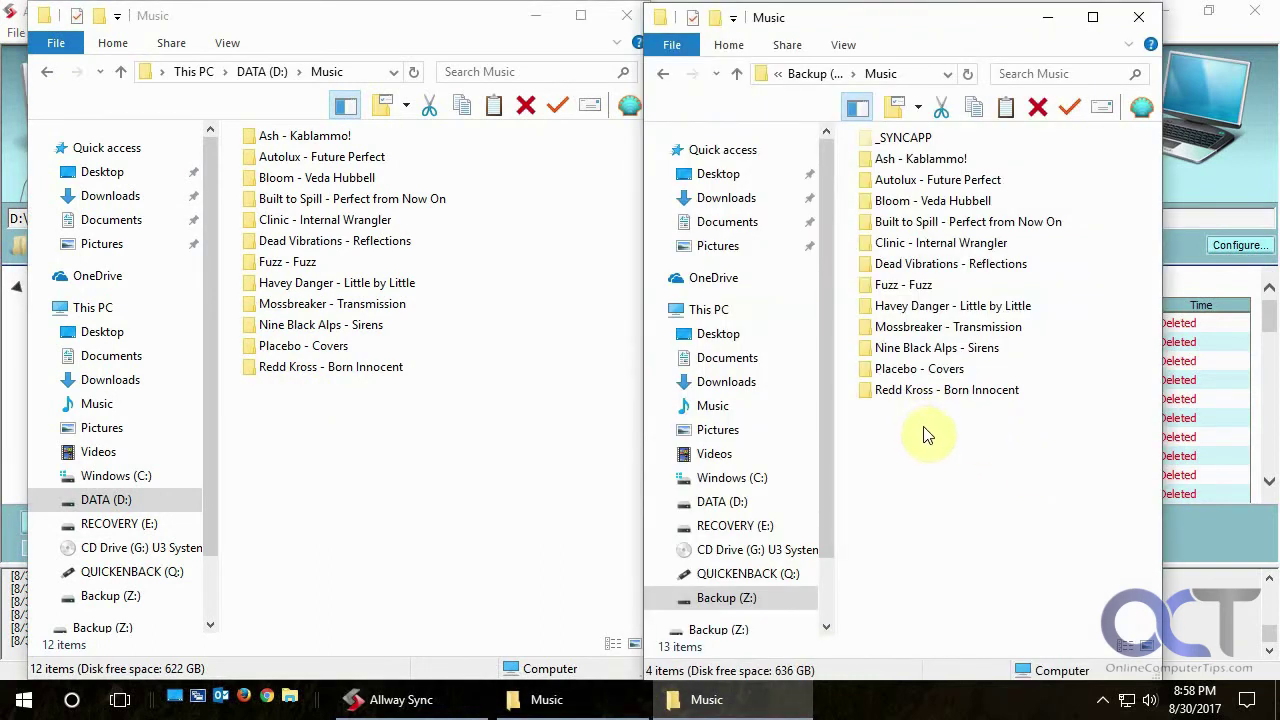
{"action": "left_click", "coordinate": [1219, 619]}
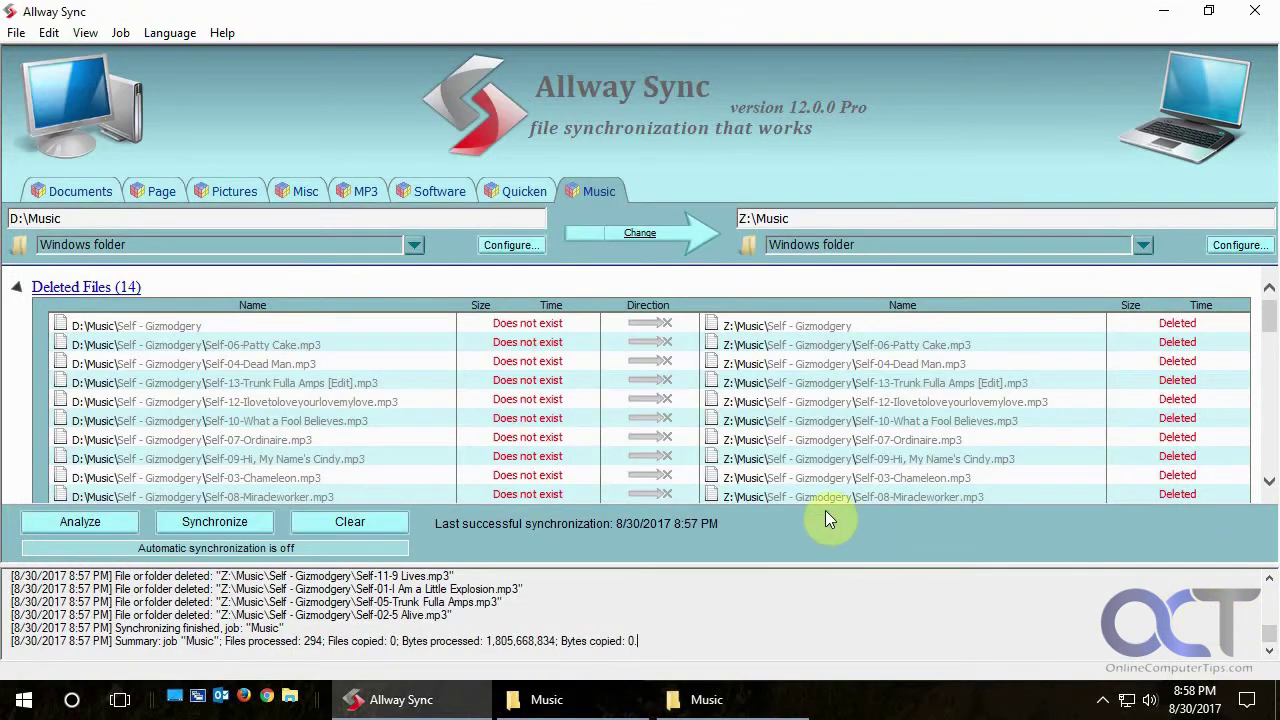
Step: Open the Music job's Properties and go through Synchronization Rules and Filters to the Automatic Synchronization page
{"action": "right_click", "coordinate": [592, 192]}
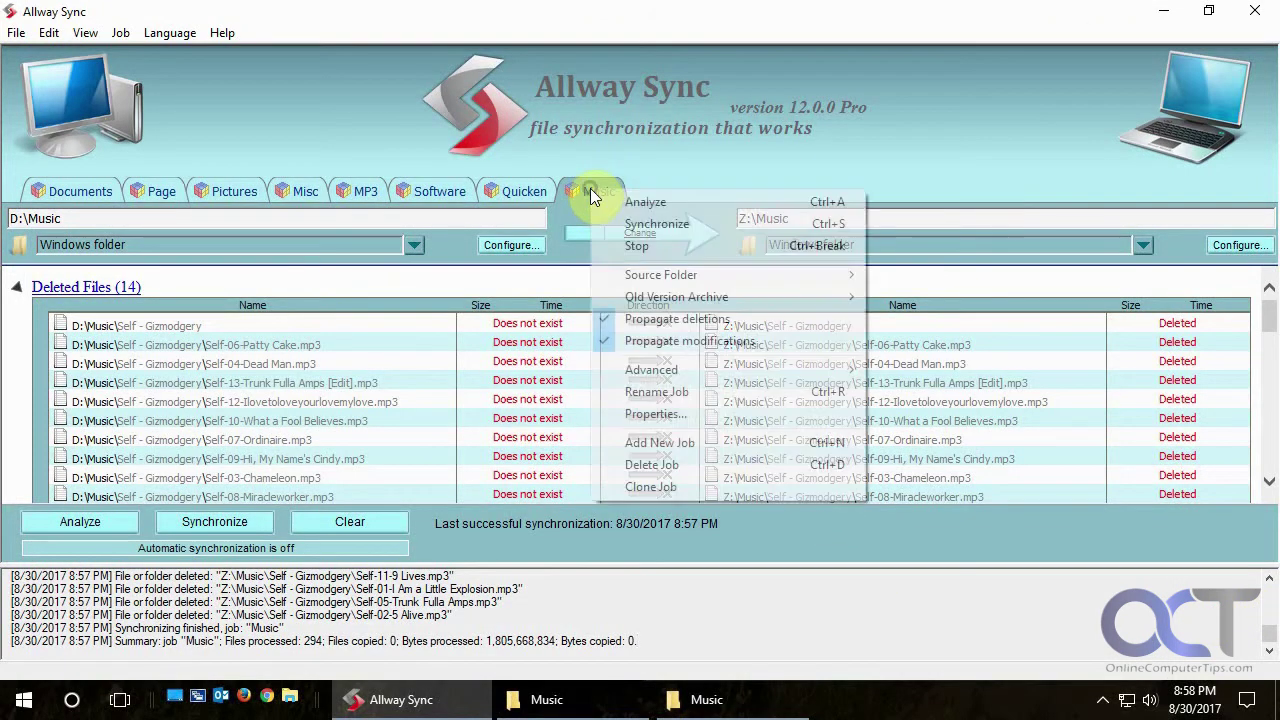
{"action": "left_click", "coordinate": [659, 412]}
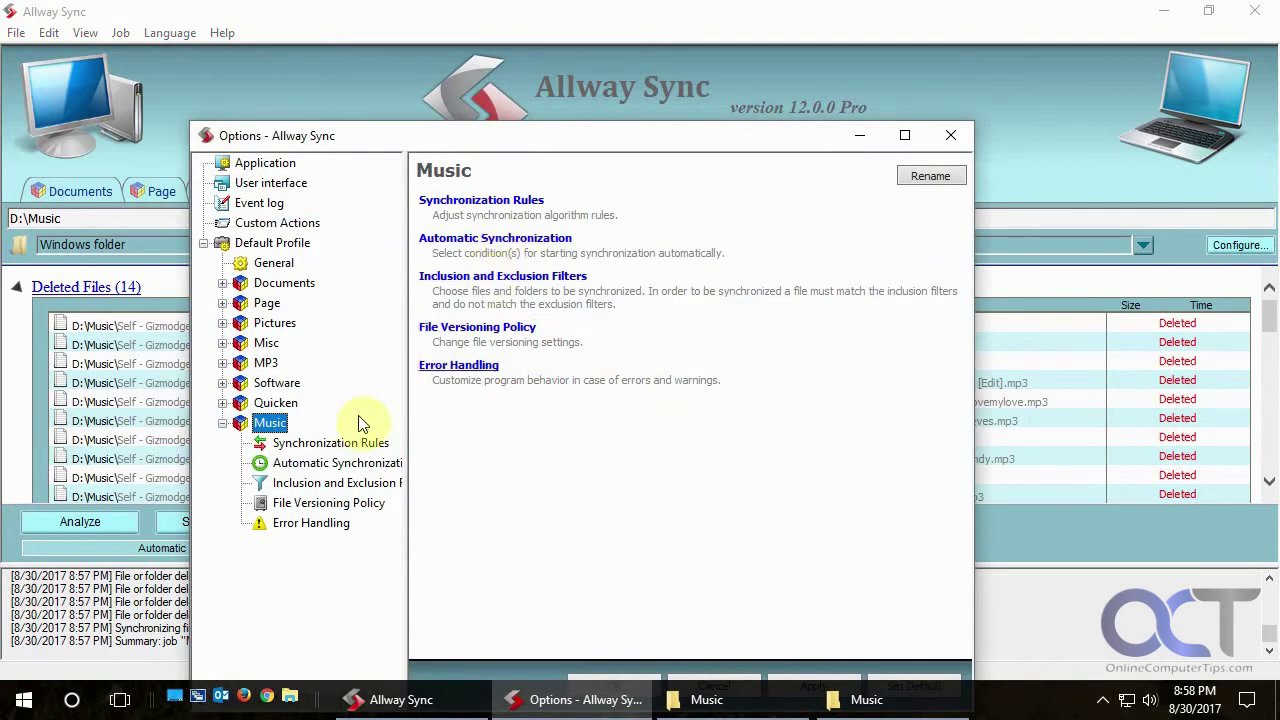
{"action": "left_click", "coordinate": [336, 443]}
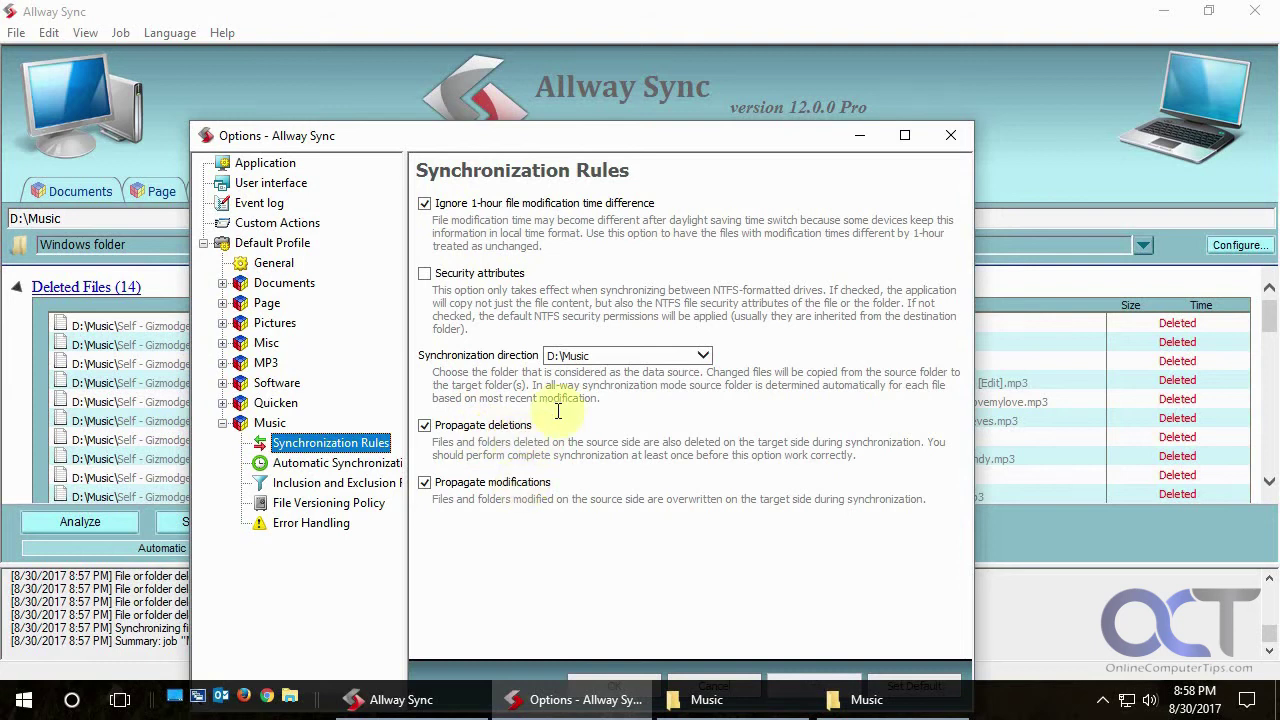
{"action": "left_click", "coordinate": [356, 487]}
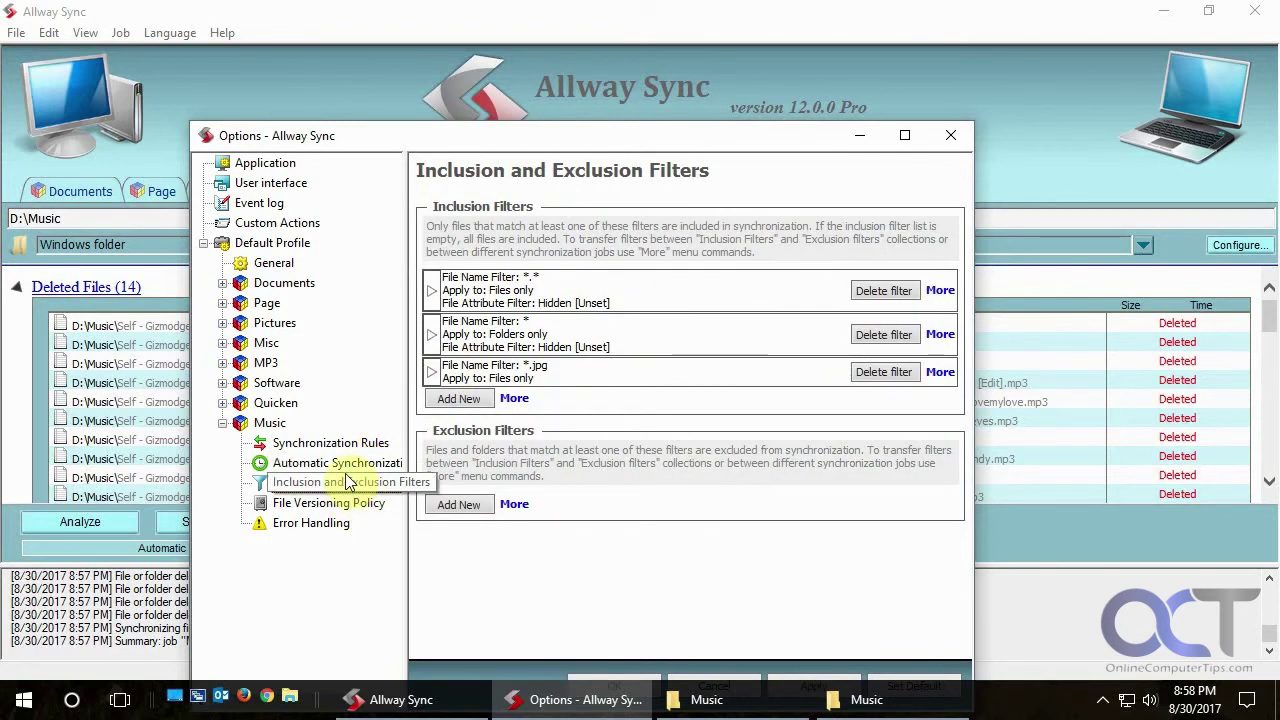
{"action": "left_click", "coordinate": [340, 463]}
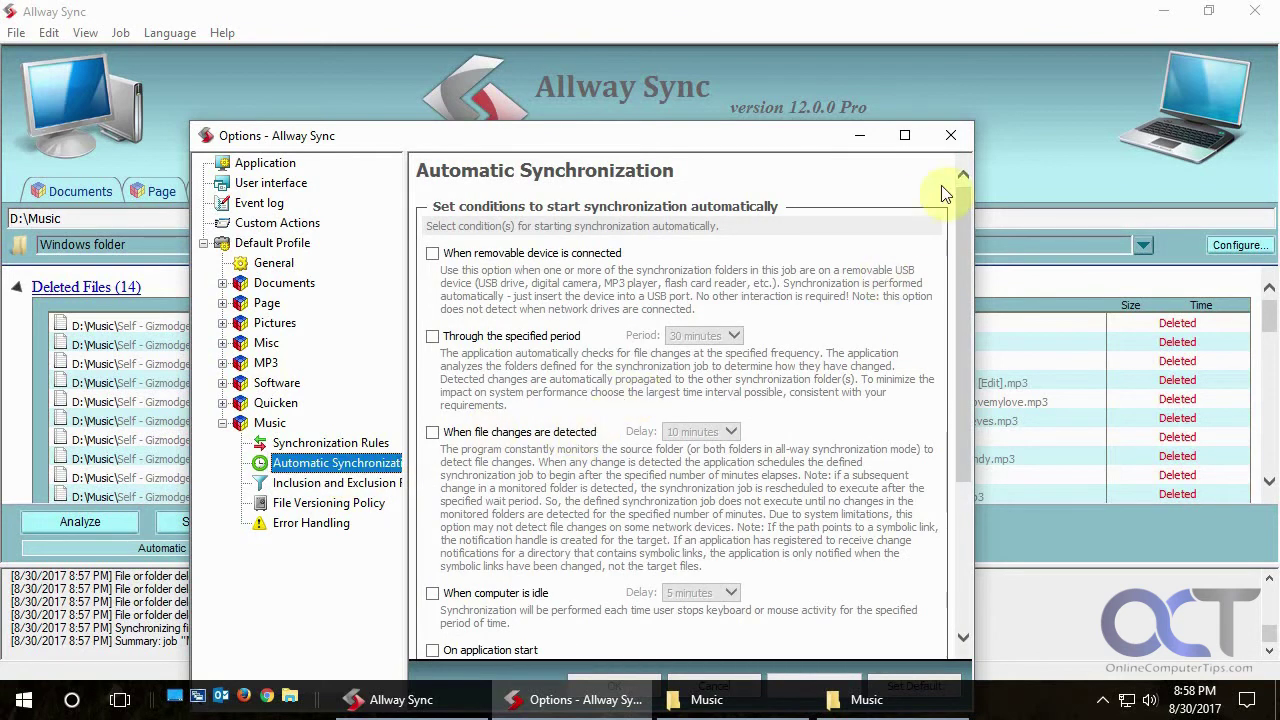
Step: Leave 'When file changes are detected' (10-minute delay) unchecked and enable Windows Task Scheduler for the job
{"action": "left_click", "coordinate": [911, 134]}
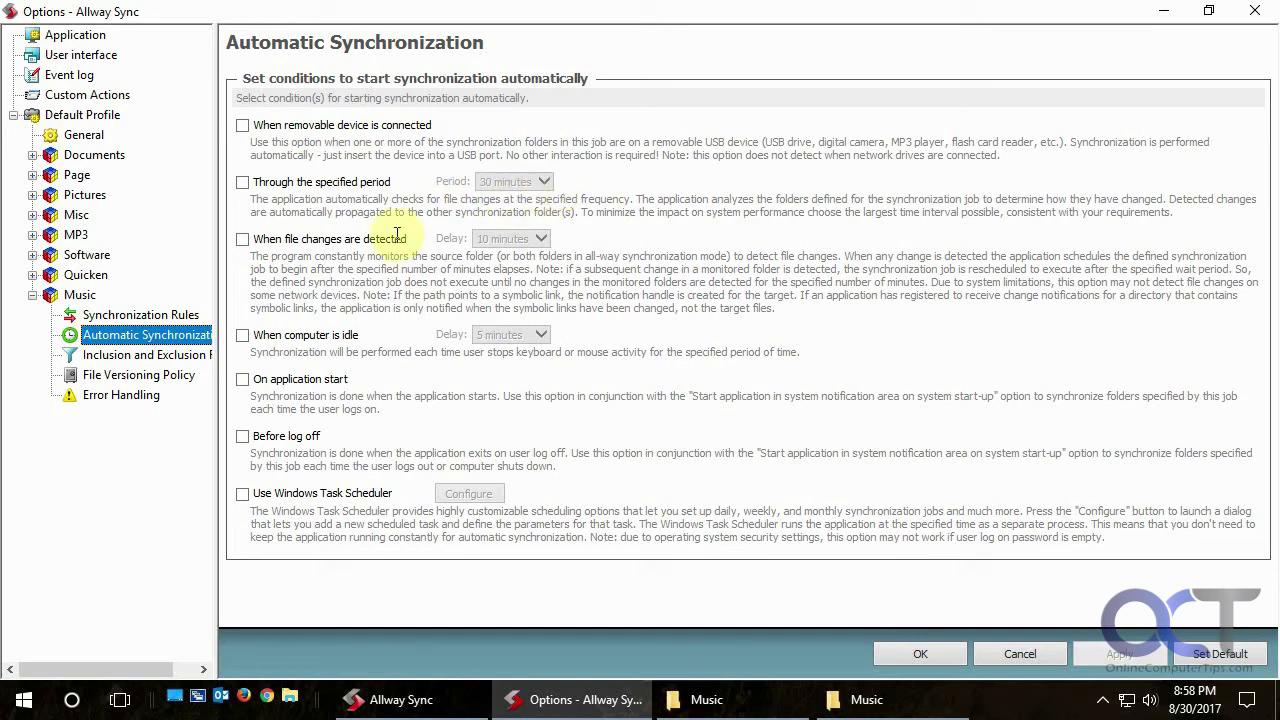
{"action": "left_click", "coordinate": [242, 240]}
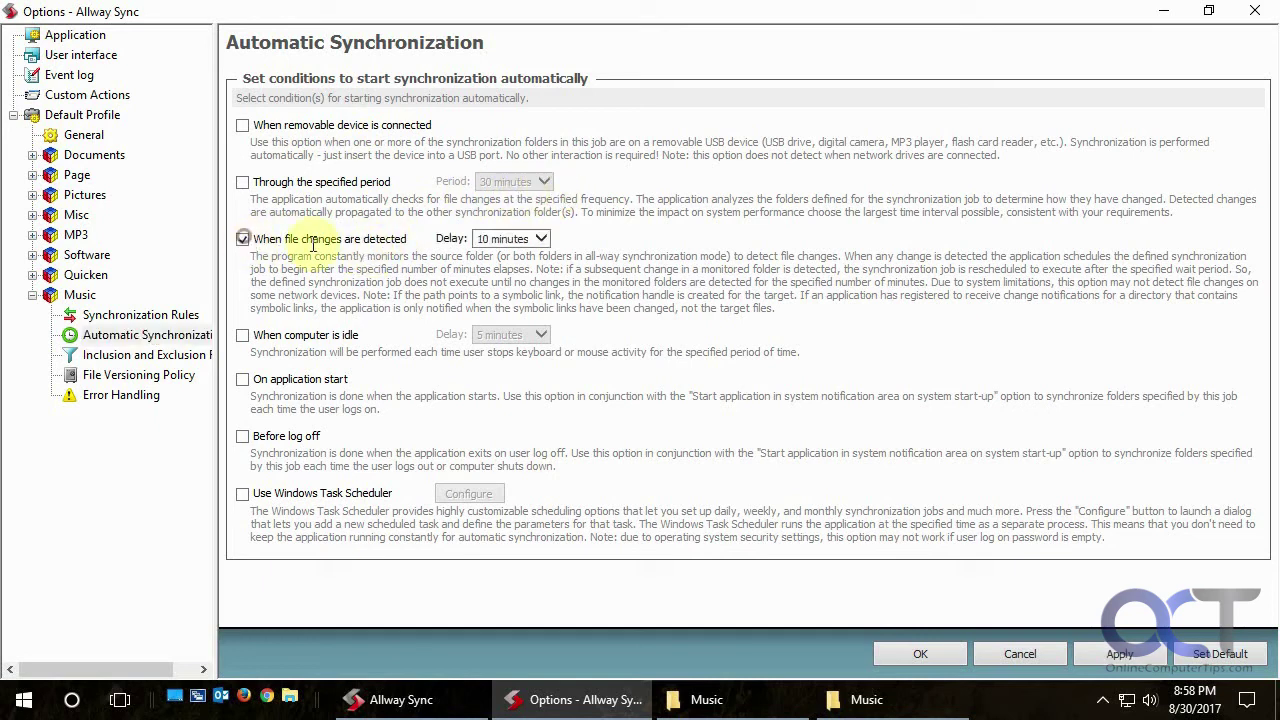
{"action": "left_click", "coordinate": [538, 242]}
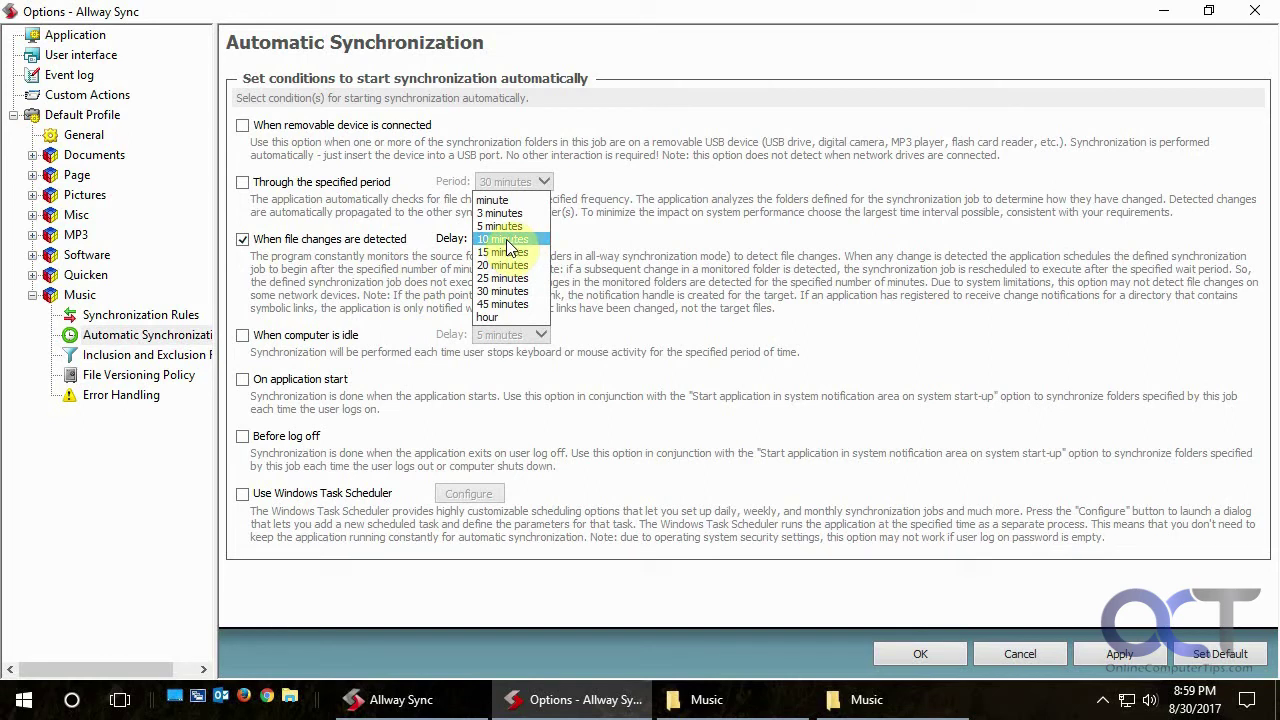
{"action": "left_click", "coordinate": [665, 283]}
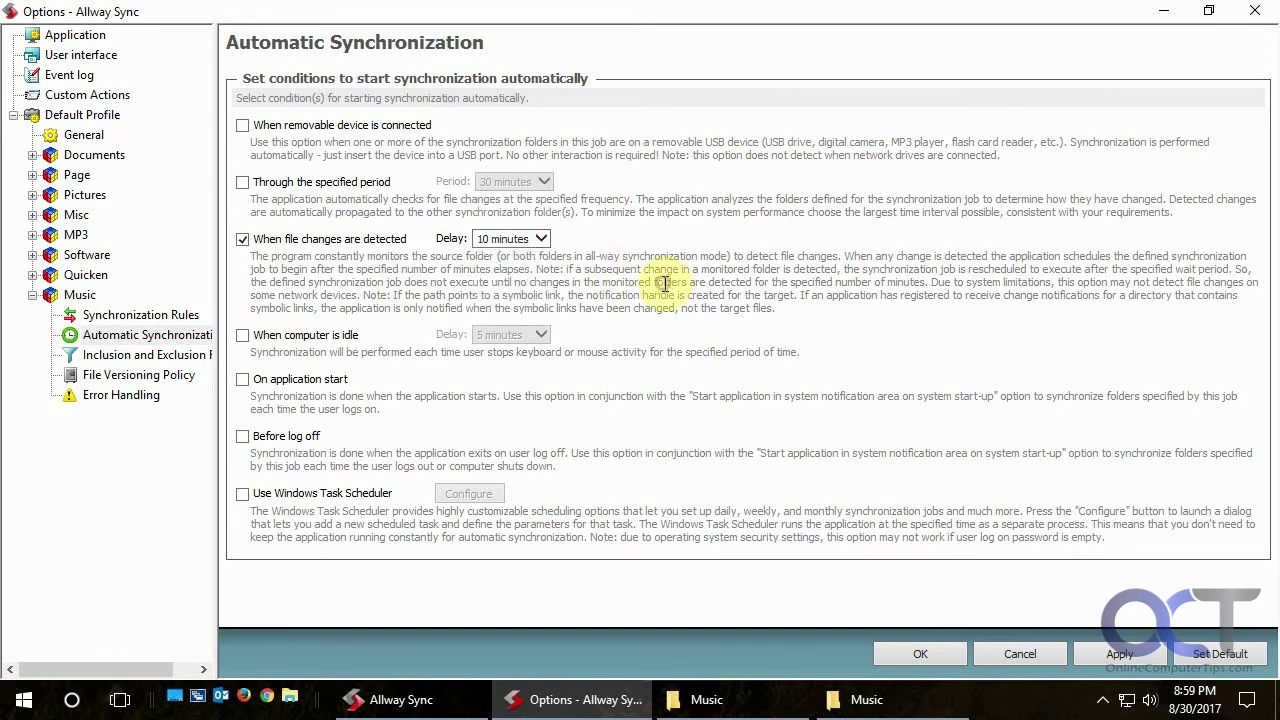
{"action": "left_click", "coordinate": [243, 239]}
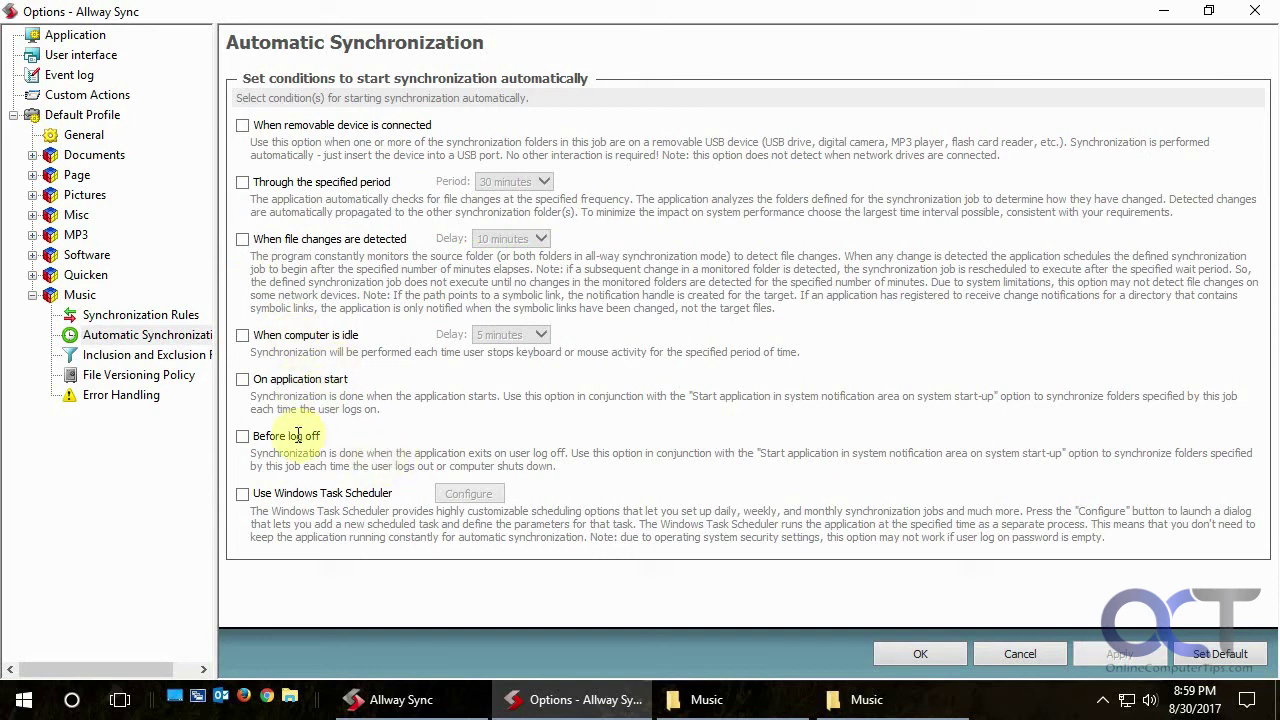
{"action": "left_click", "coordinate": [243, 492]}
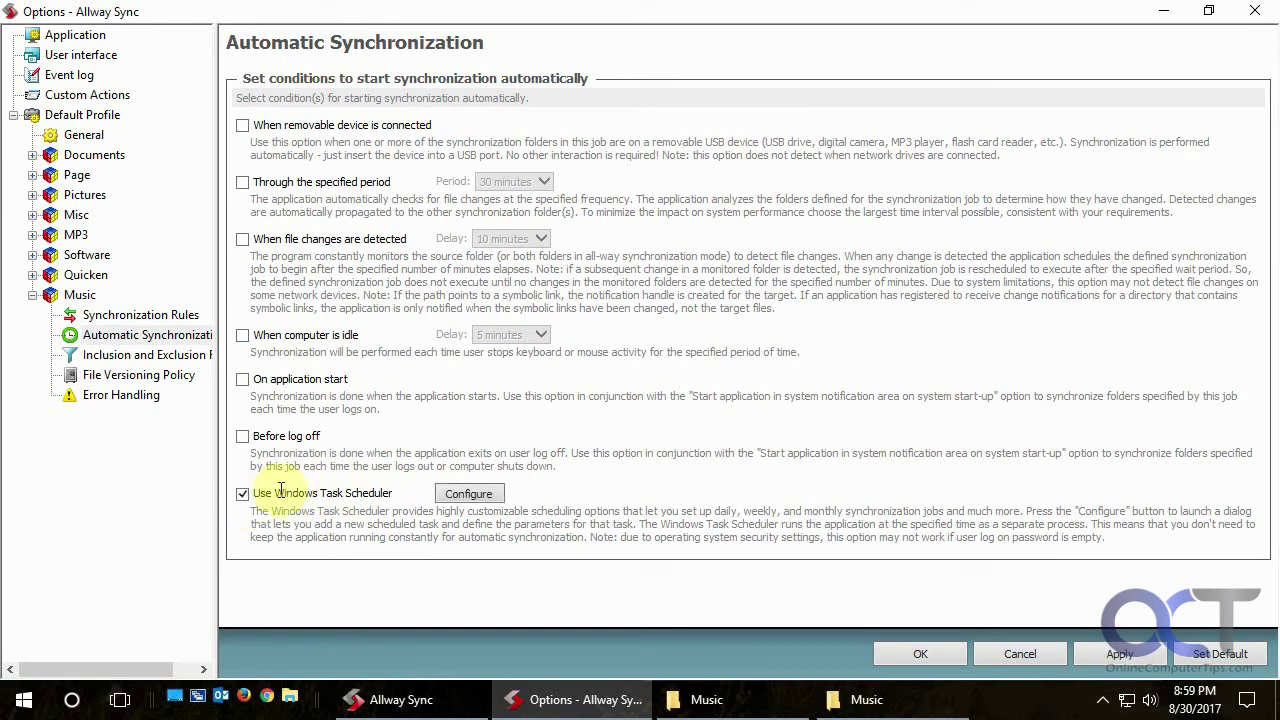
{"action": "left_click", "coordinate": [470, 498]}
{"action": "left_click", "coordinate": [355, 214]}
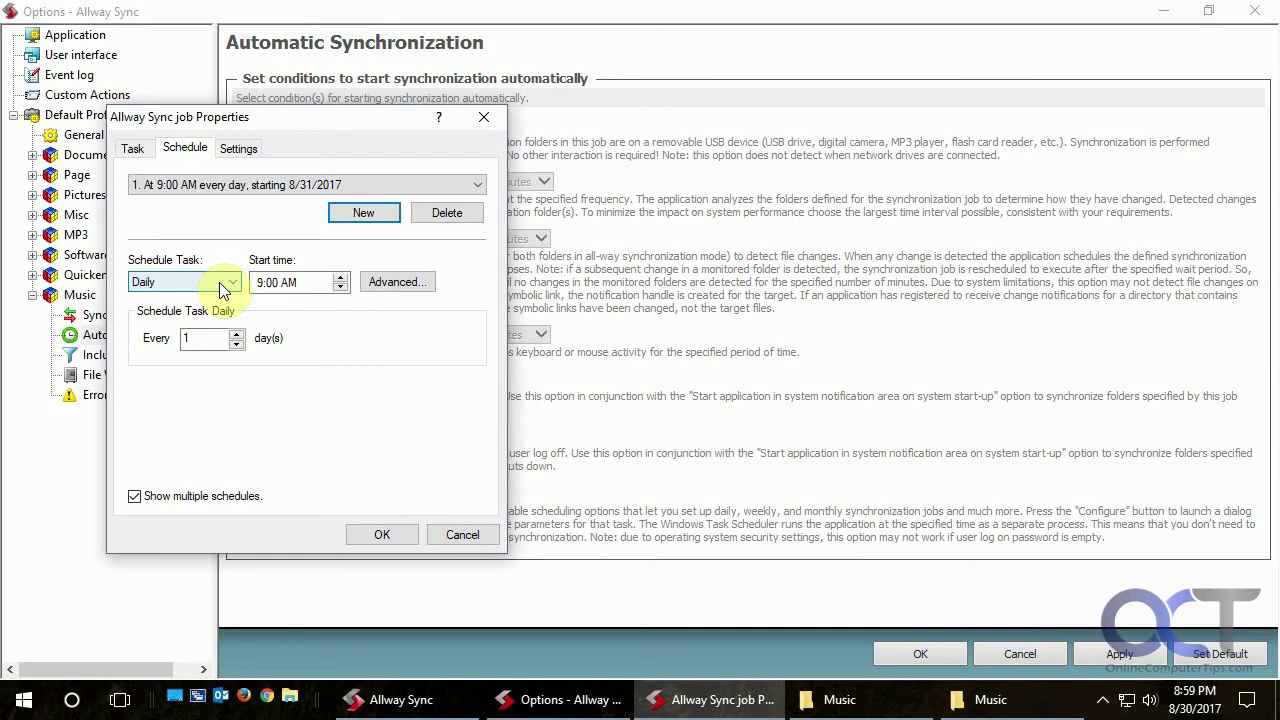
{"action": "left_click", "coordinate": [461, 530]}
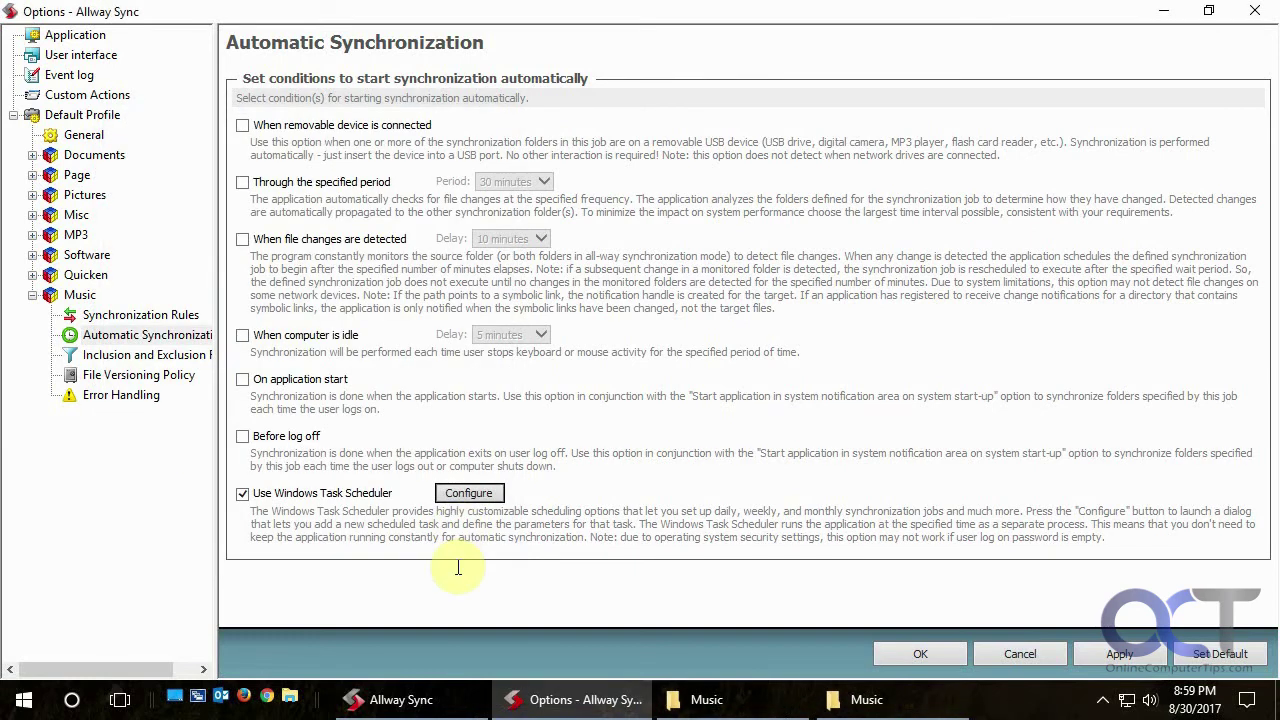
Step: Cancel the Options dialog, discarding changes, to return to the D:\Music and Z:\Music job view
{"action": "left_click", "coordinate": [1022, 655]}
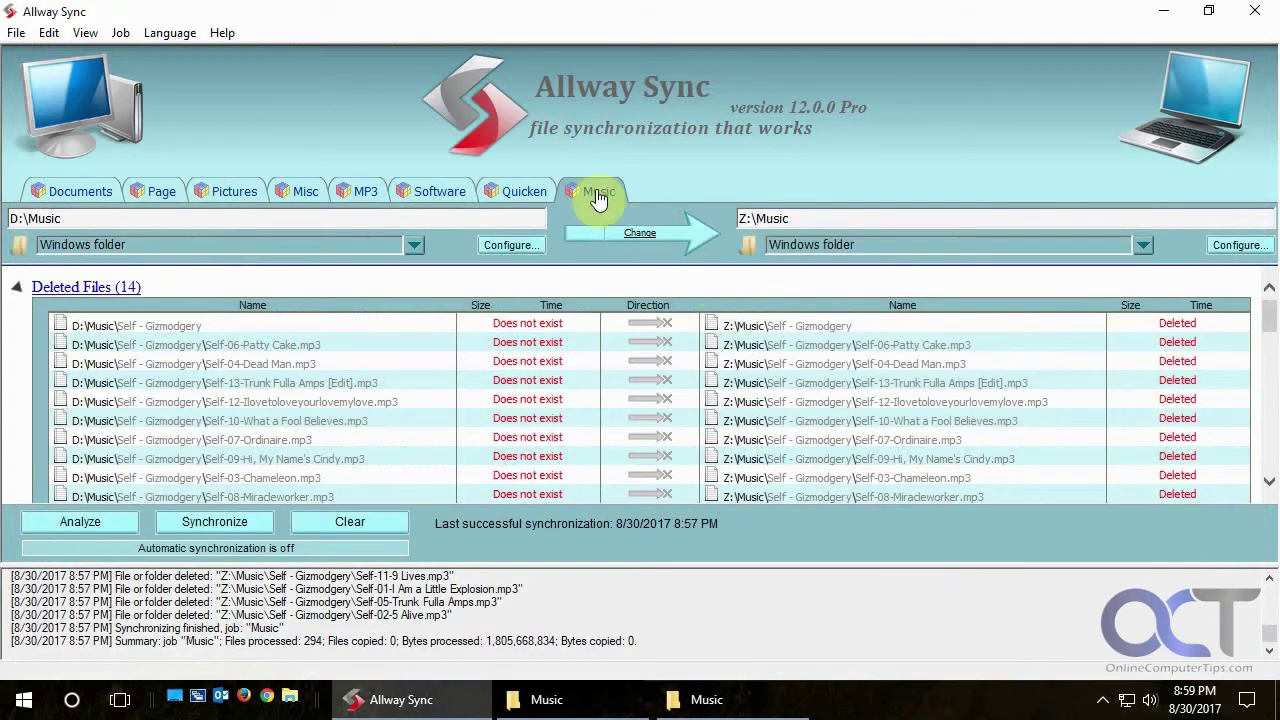